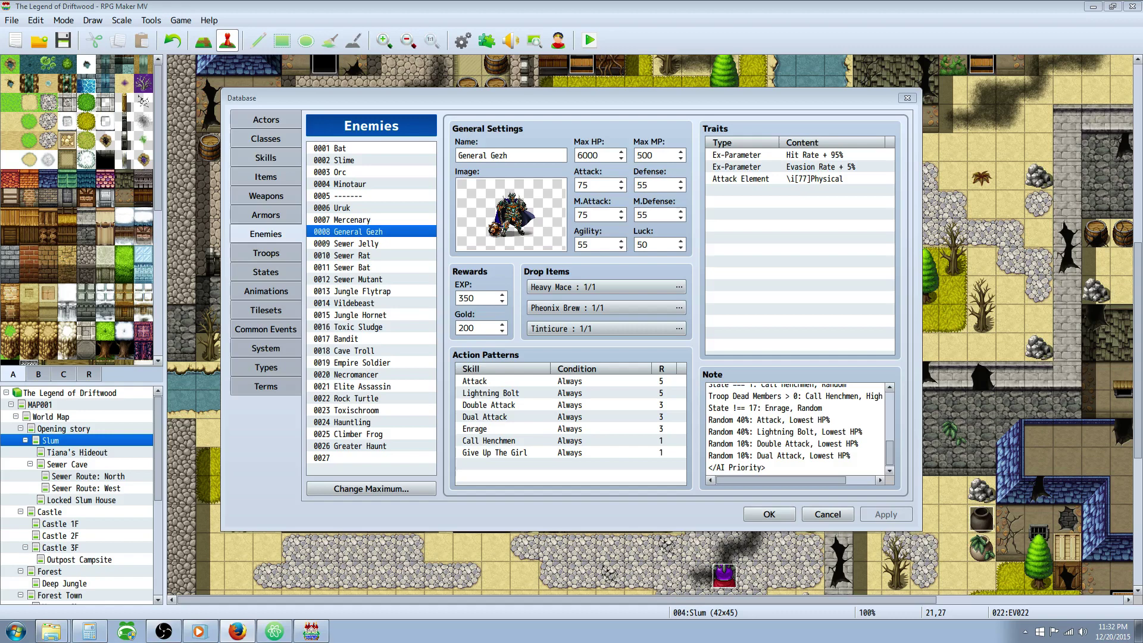
- Examine General Gezh's note tags, from the AI priority rules to the enemy drops
click(776, 405)
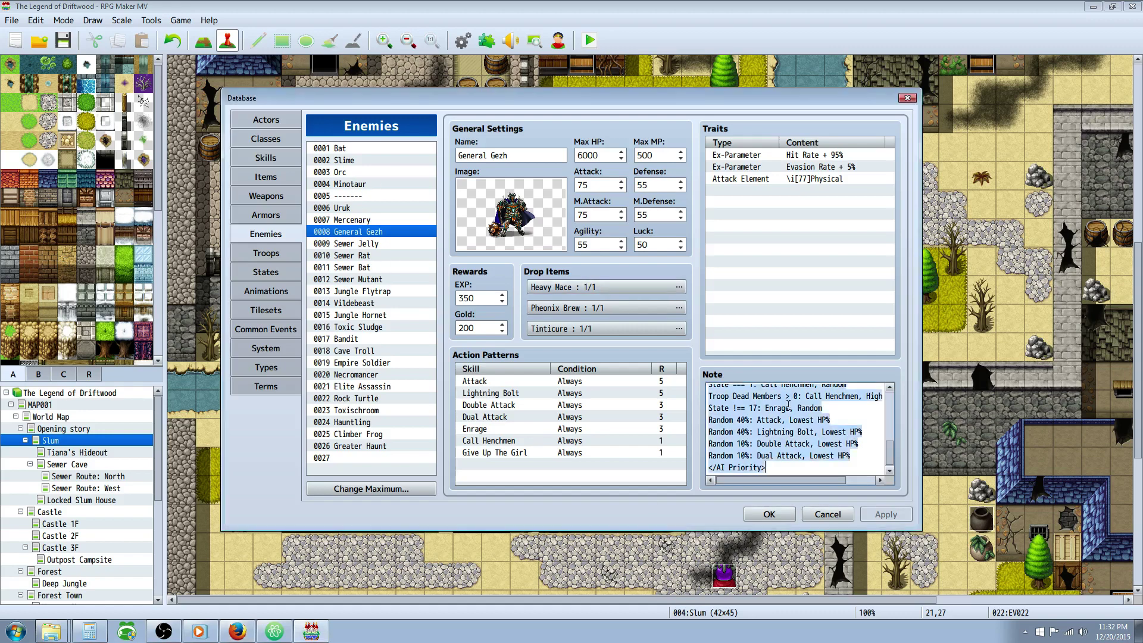
key(ctrl+a)
scroll(776, 406, up, 2)
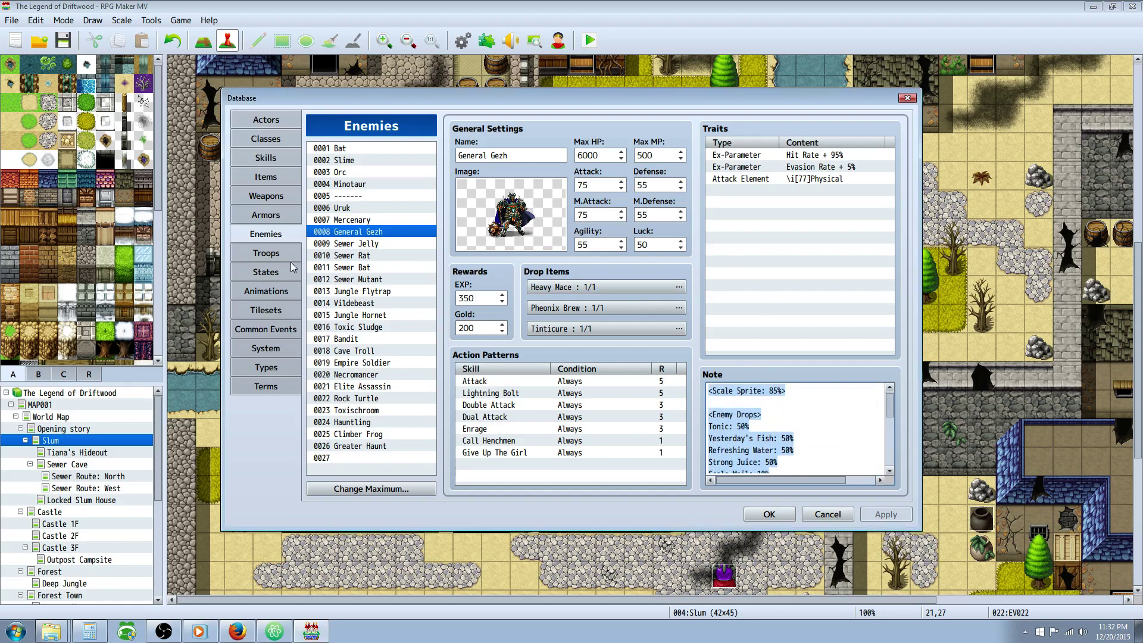
click(749, 407)
scroll(749, 407, down, 2)
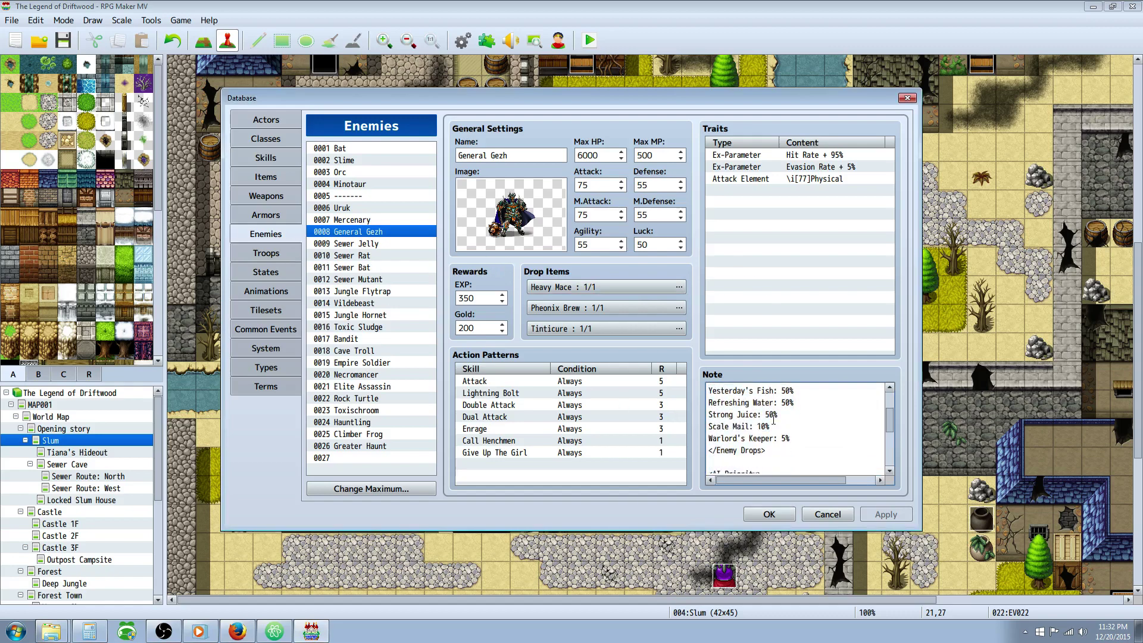
- Delete the Give Up The Girl skill from General Gezh's action patterns
click(499, 454)
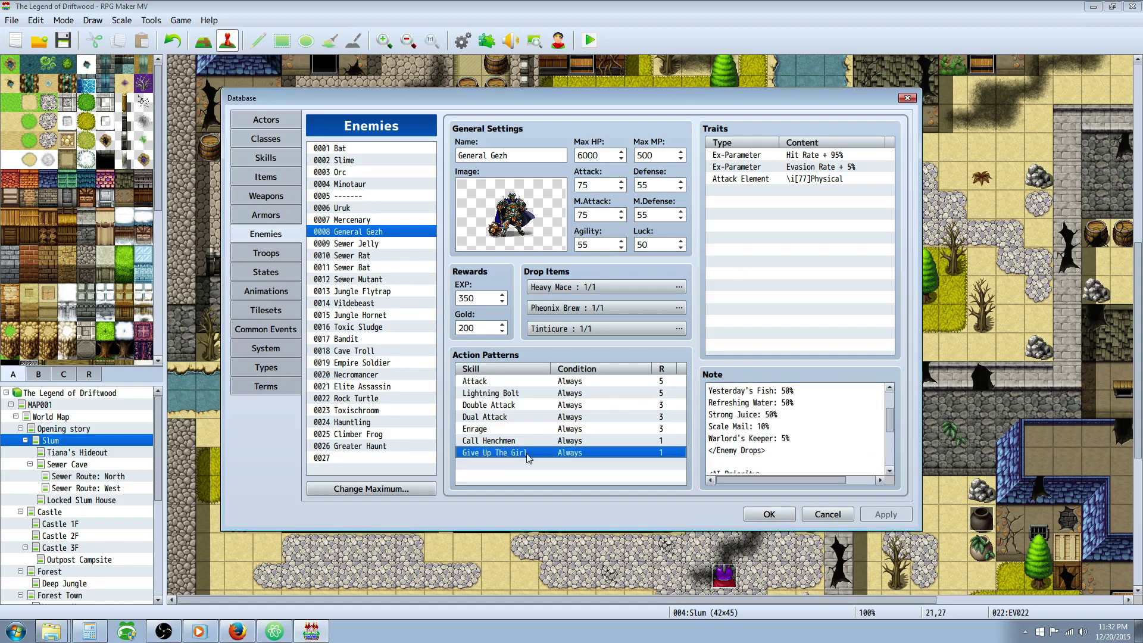
scroll(777, 403, down, 3)
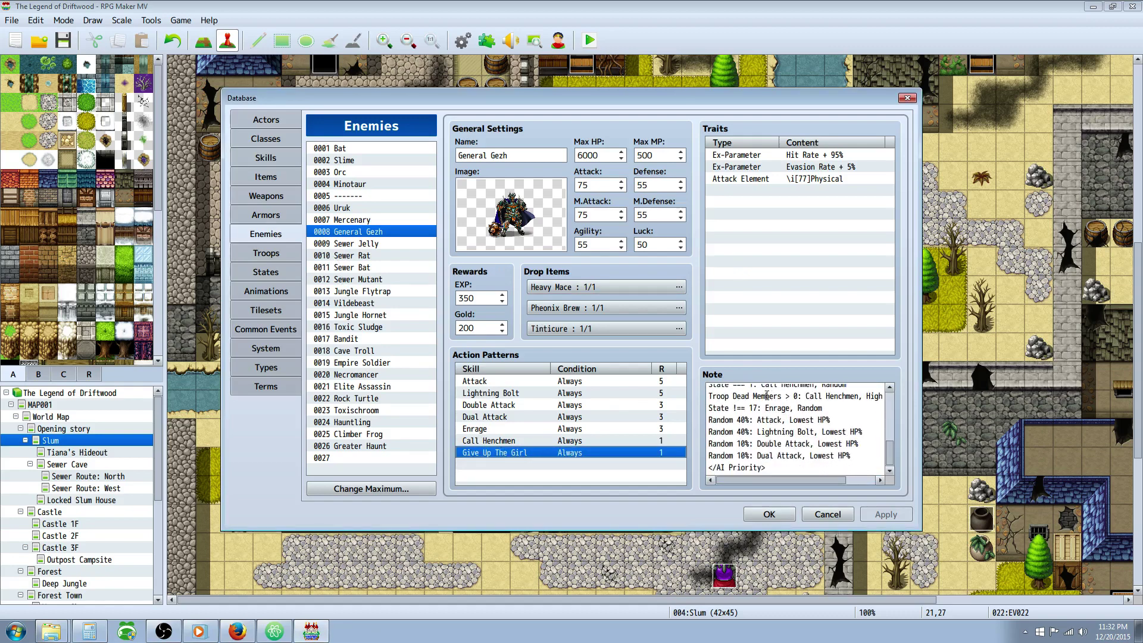
click(776, 404)
click(730, 419)
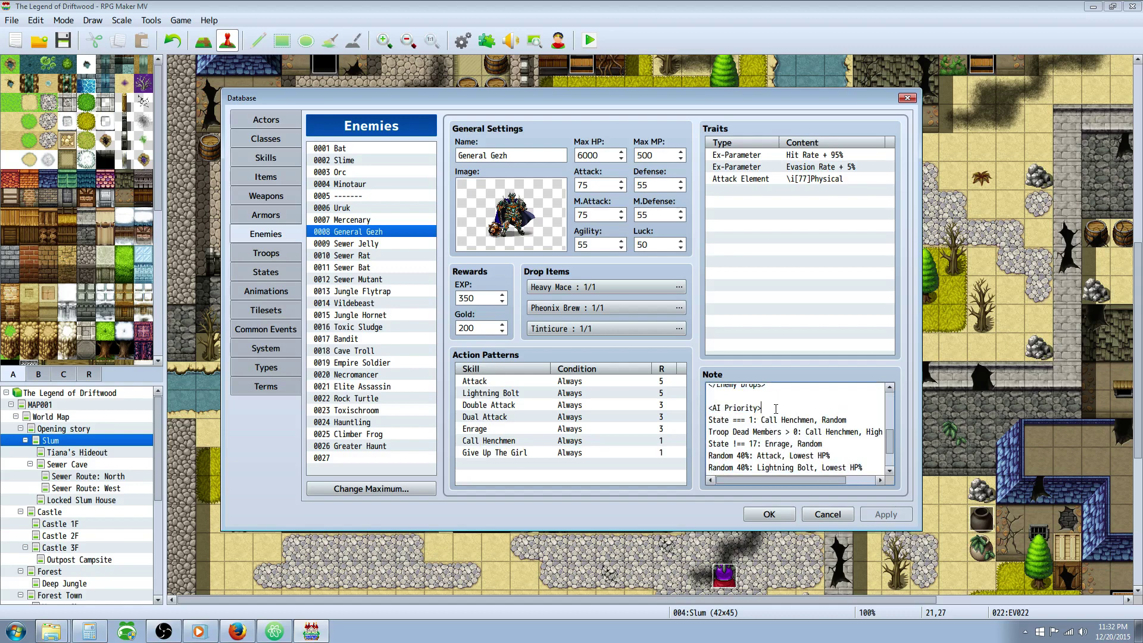
click(505, 456)
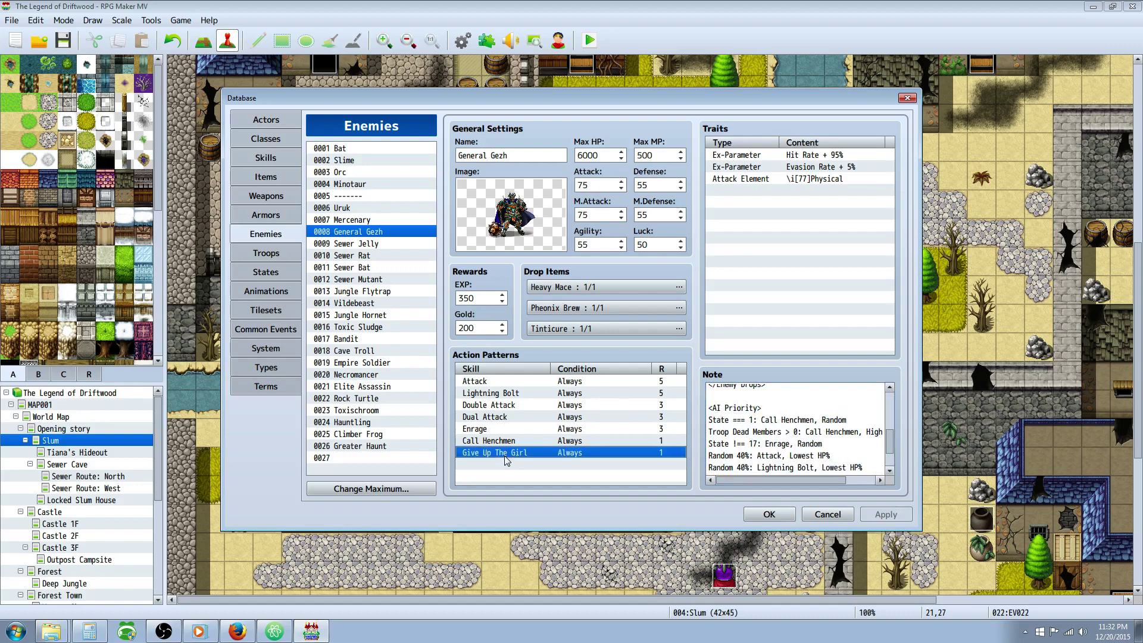
key(Delete)
- Review the AI Priority block in General Gezh's note, focusing on the State and Troop Dead Members conditions for Call Henchmen
scroll(779, 428, up, 5)
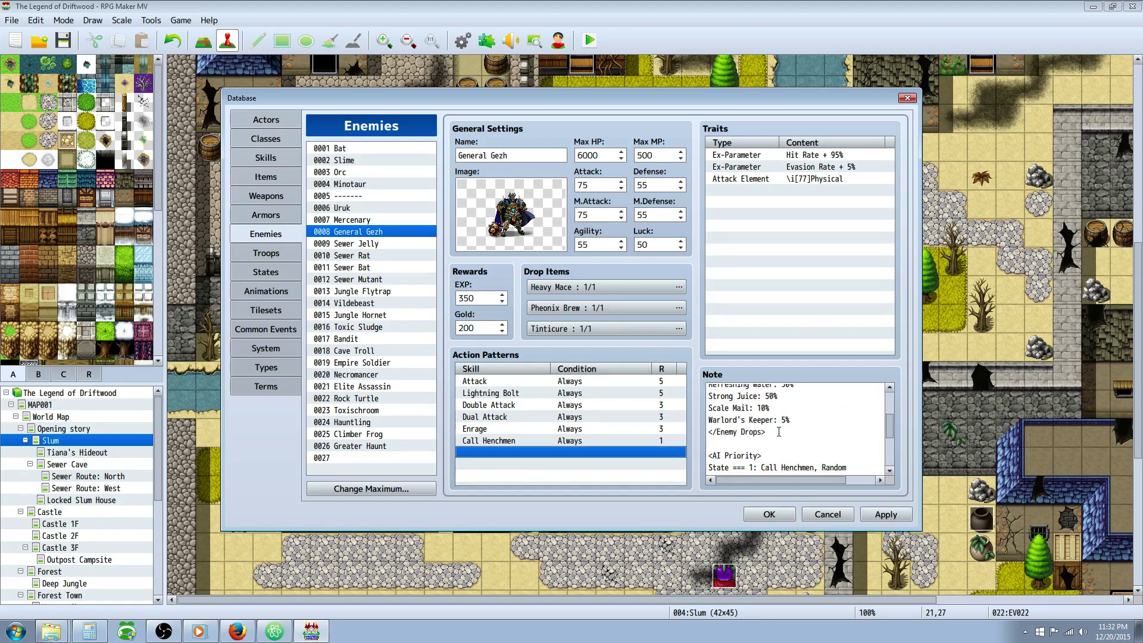
click(778, 428)
scroll(778, 429, down, 3)
drag(708, 390, 768, 468)
scroll(748, 421, down, 3)
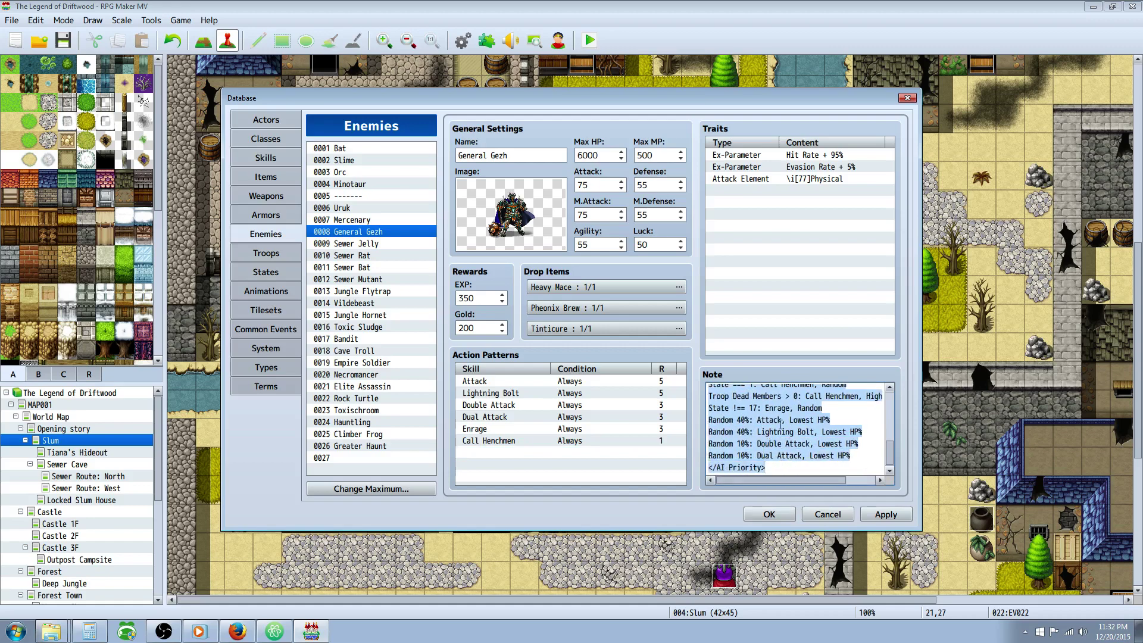
scroll(781, 420, up, 1)
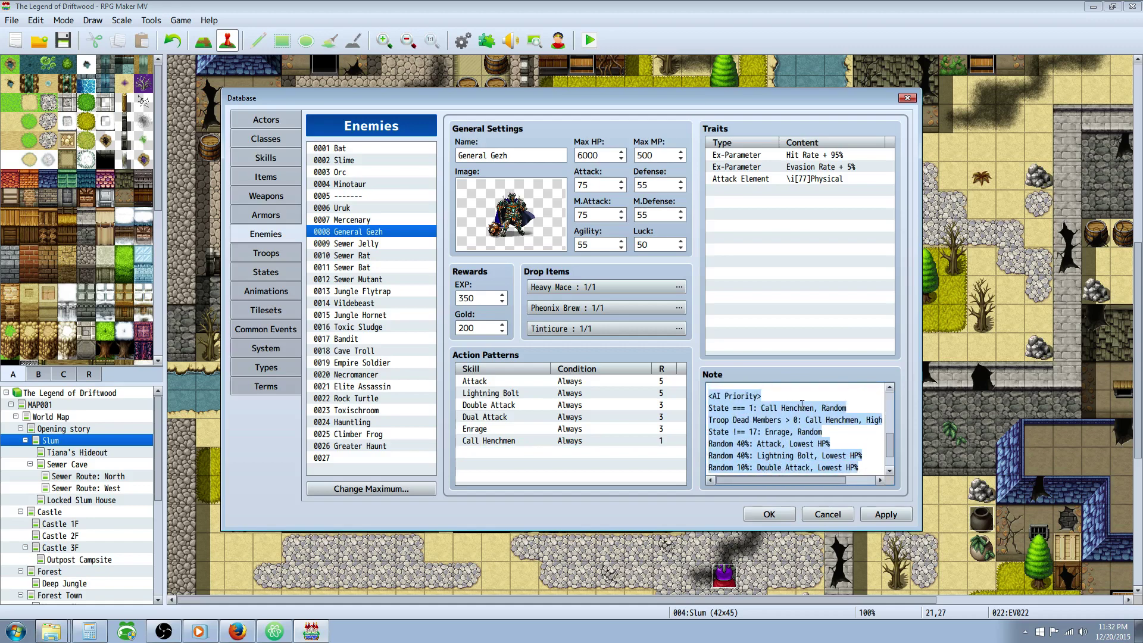
mouse_move(721, 408)
mouse_down()
mouse_move(818, 420)
mouse_move(731, 408)
mouse_up()
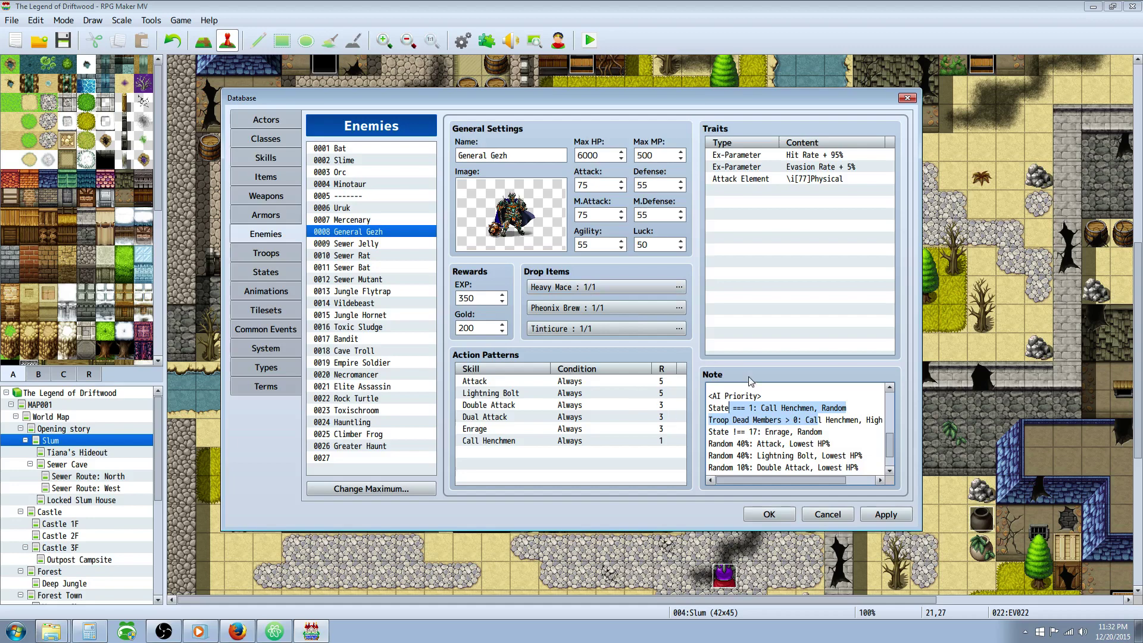
- Look up the Call Henchmen skill in the database and check its MP cost
click(484, 444)
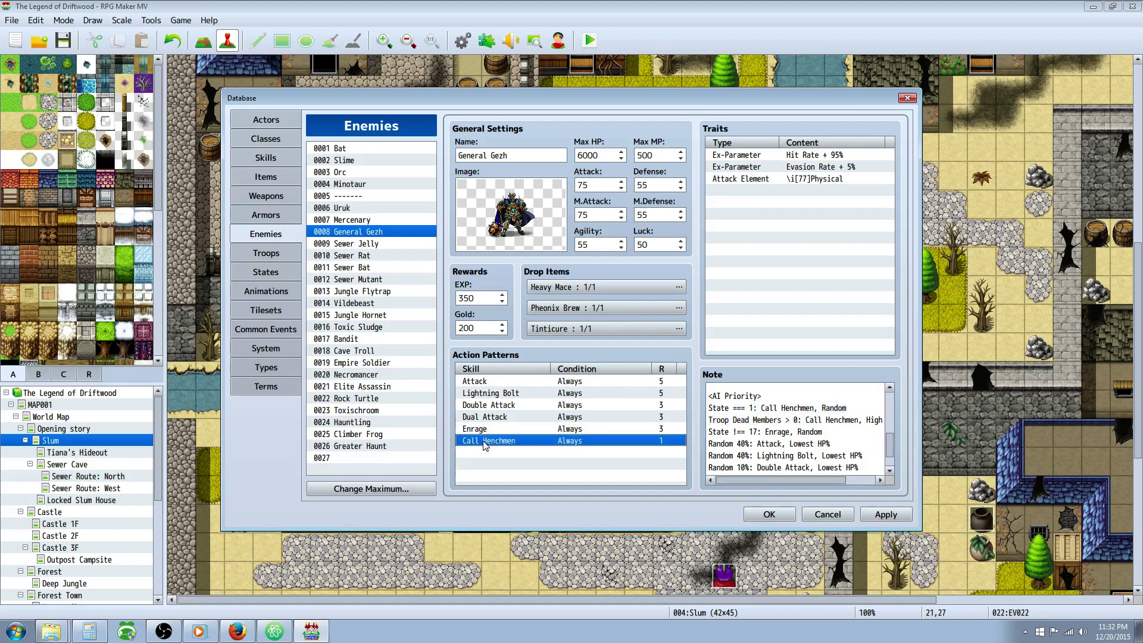
click(266, 158)
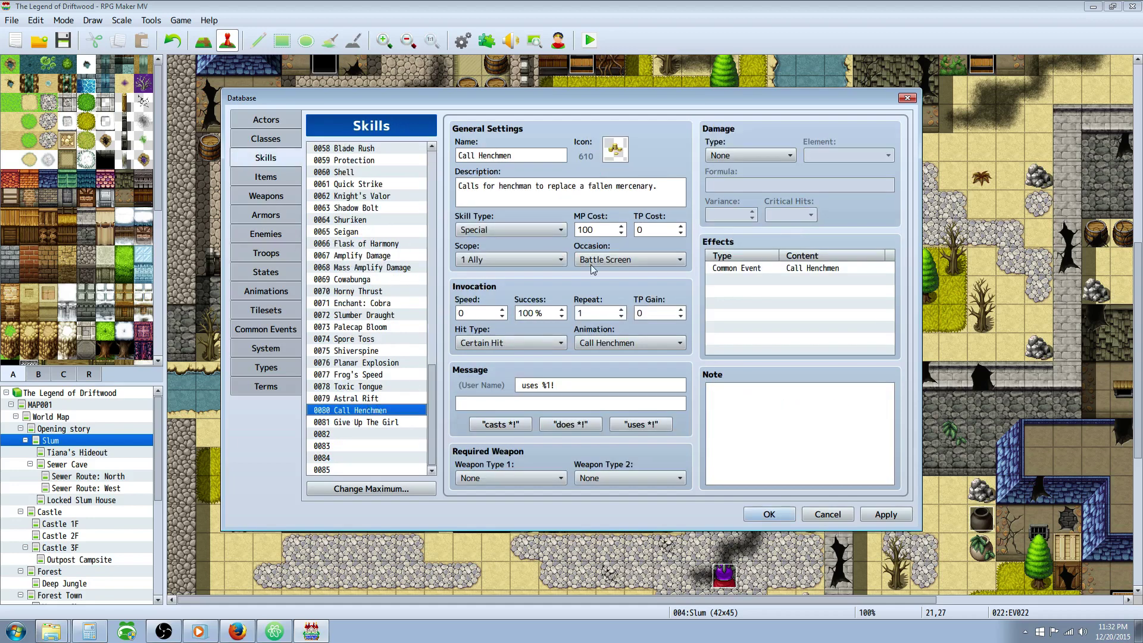
double_click(590, 229)
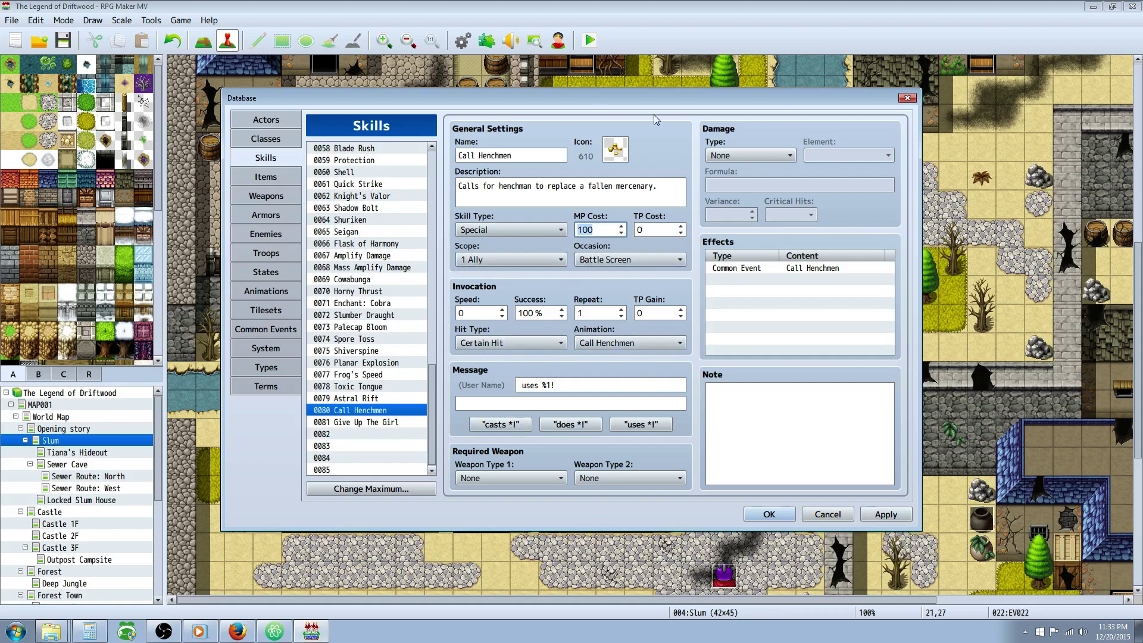
- Try adding a Remove State effect for Death at 100% to the Call Henchmen skill, and delete it again
click(738, 280)
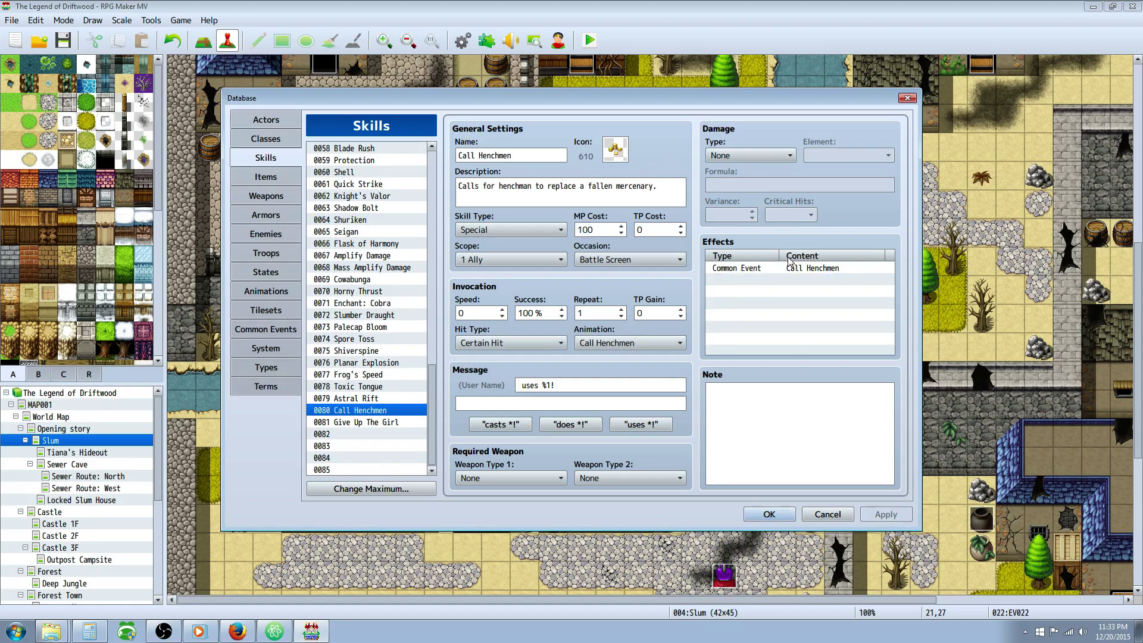
double_click(781, 276)
click(757, 223)
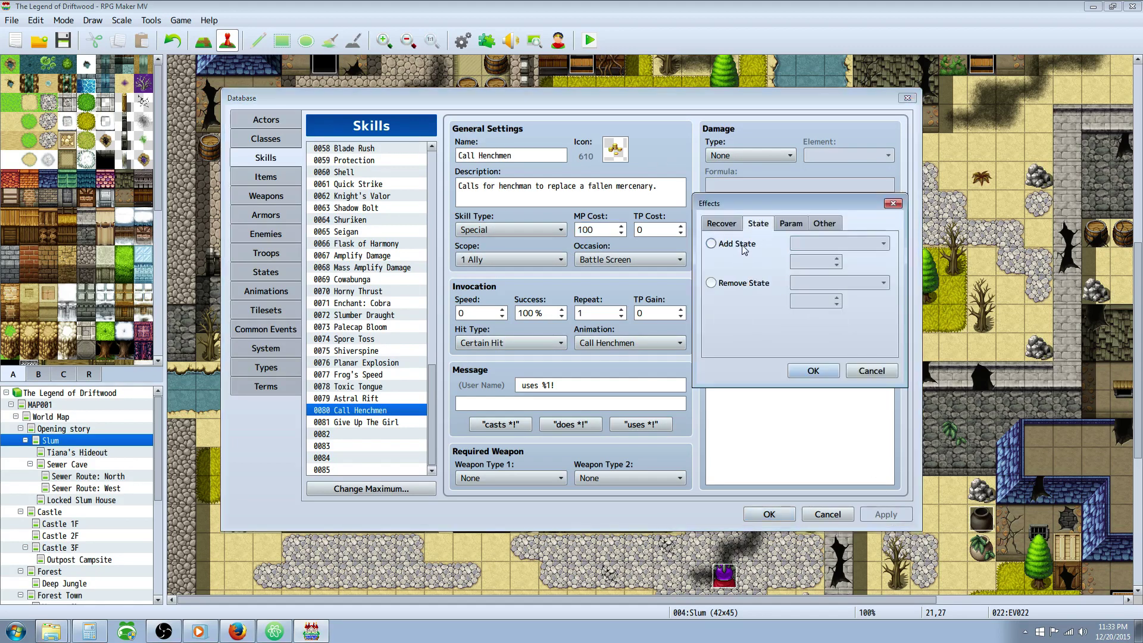
click(757, 282)
click(813, 371)
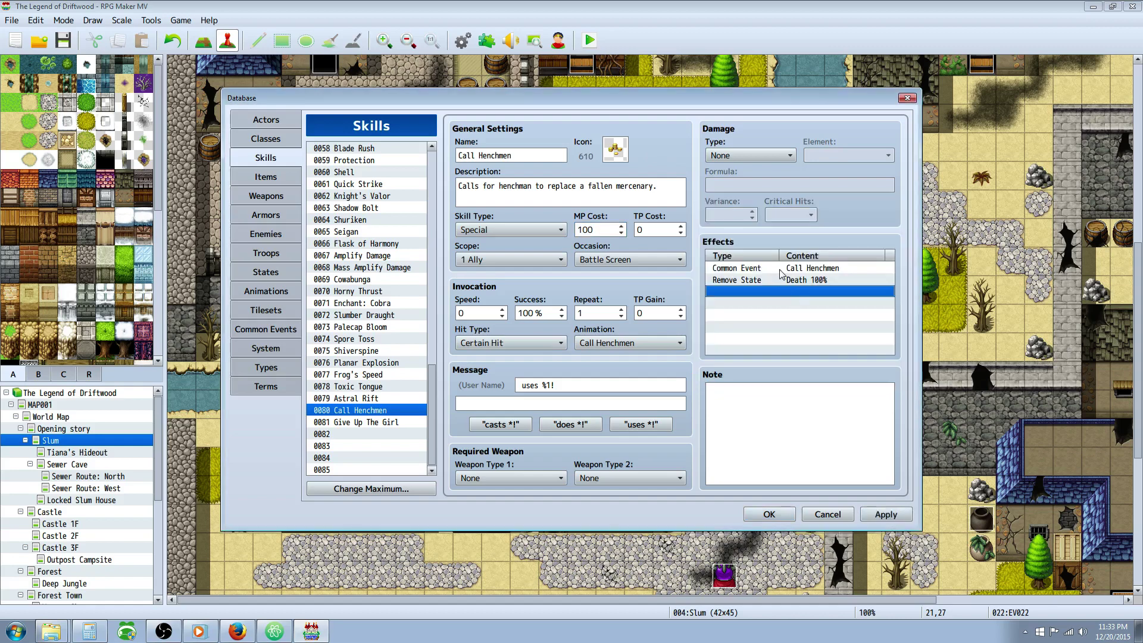
click(784, 280)
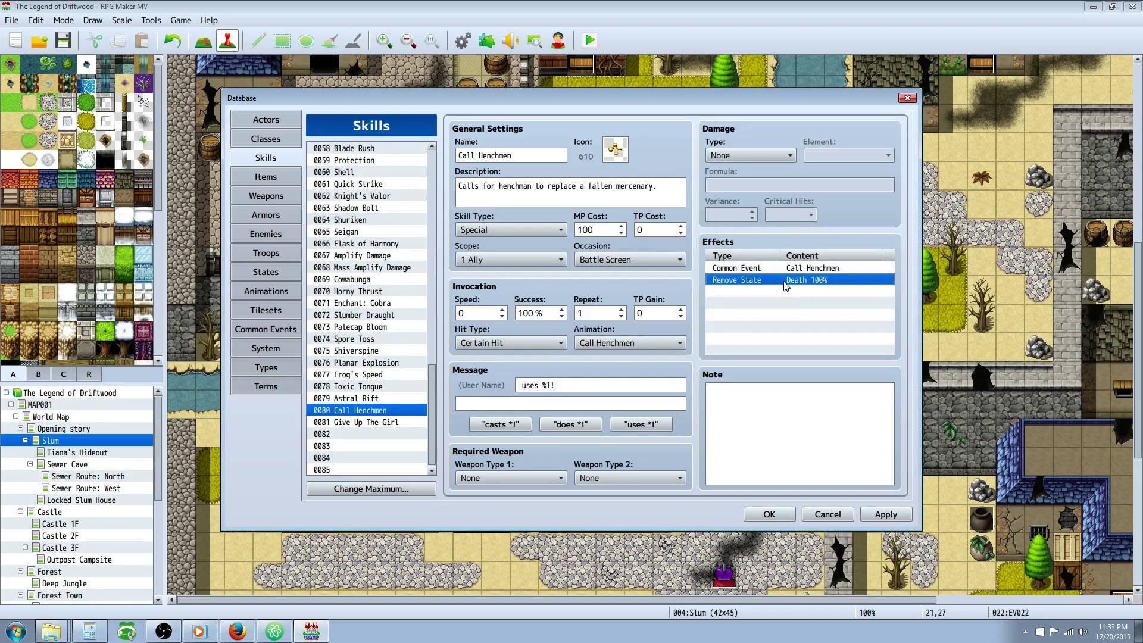
key(Delete)
click(880, 507)
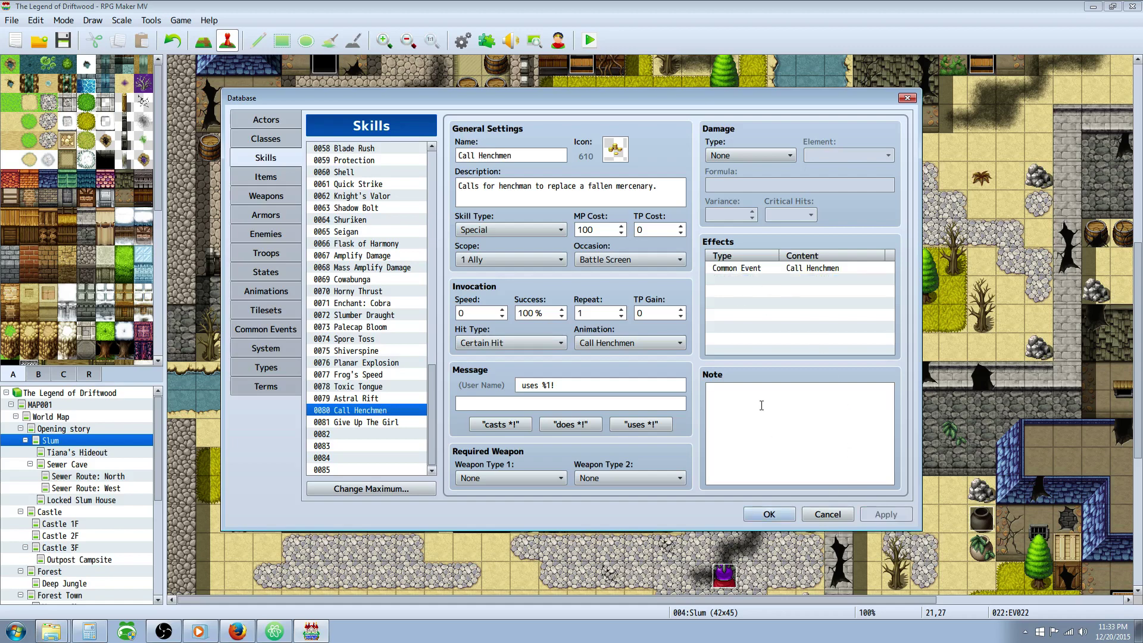
- Open the Call Henchmen common event and review its commands
click(748, 279)
click(284, 330)
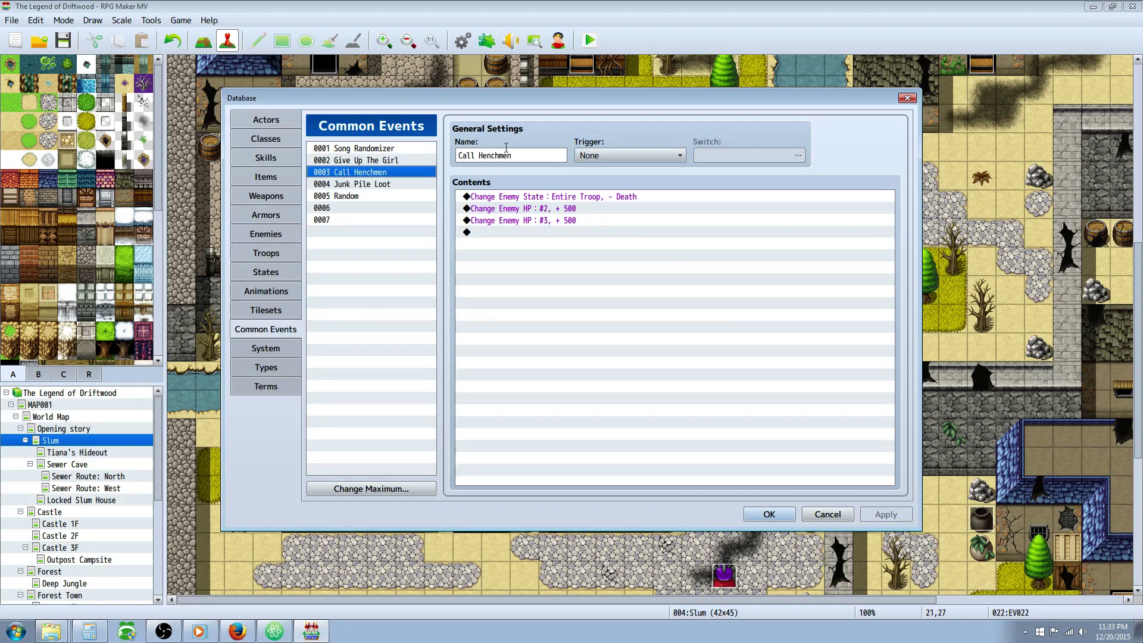
click(511, 151)
click(539, 199)
- Try adding another Change Enemy State command that removes Death from the Entire Troop, and delete it again
click(504, 233)
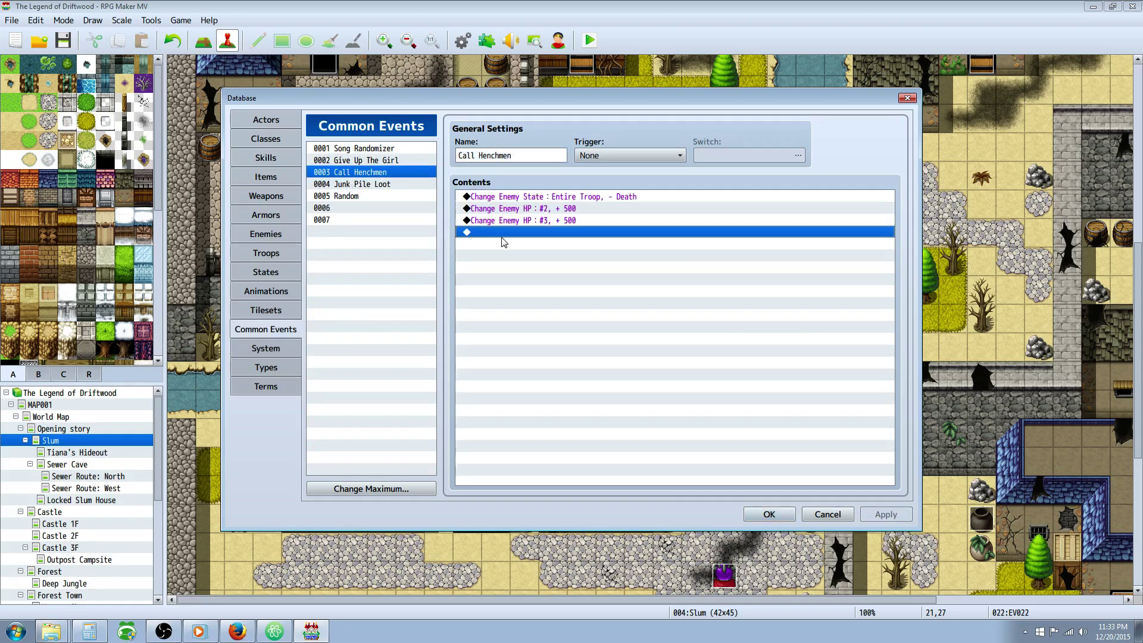
double_click(505, 234)
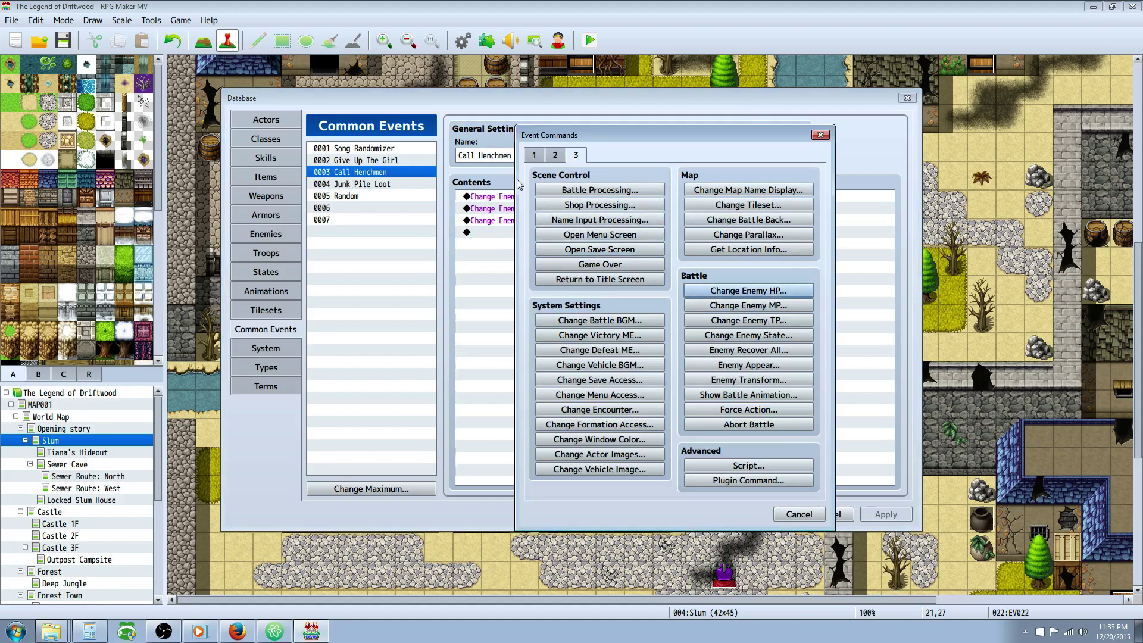
click(738, 335)
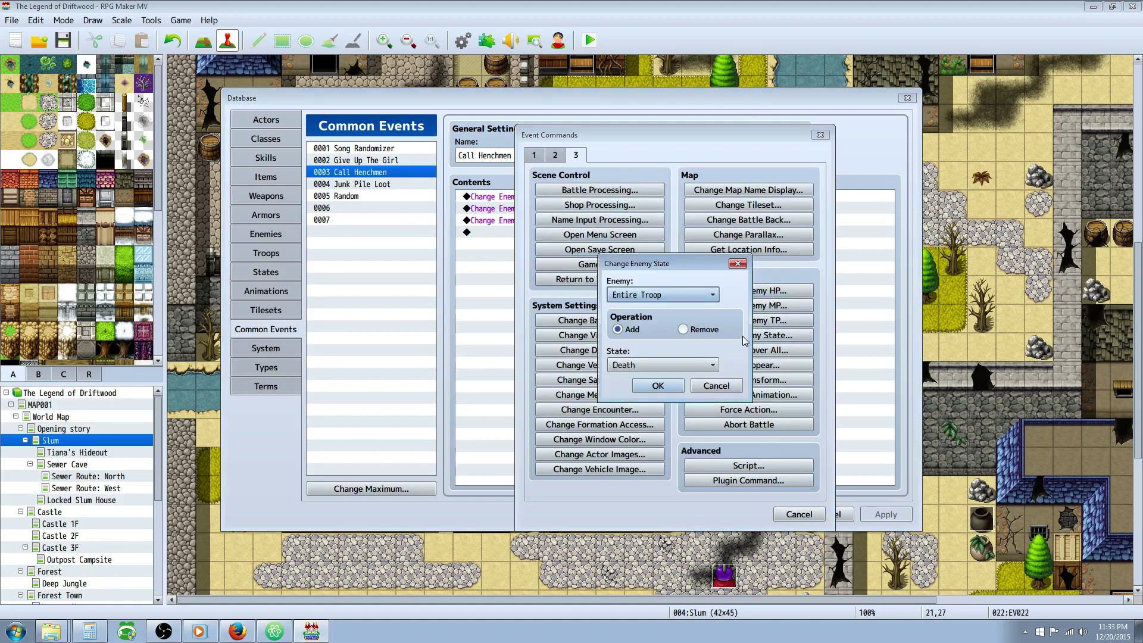
click(693, 328)
click(705, 296)
click(664, 321)
click(673, 296)
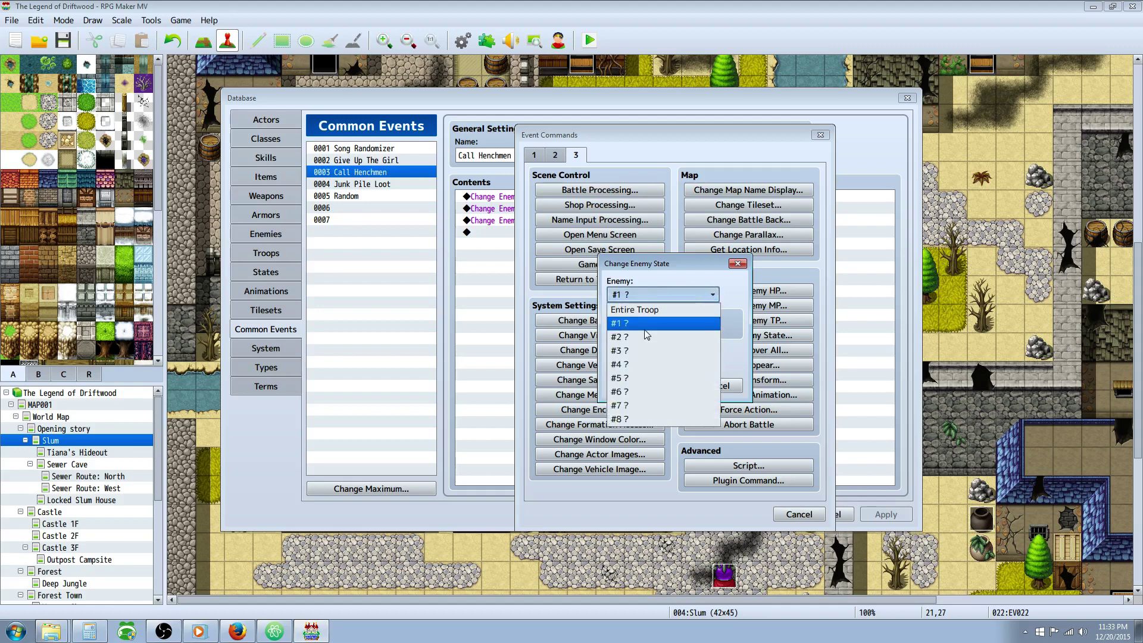
click(667, 312)
click(662, 296)
click(652, 313)
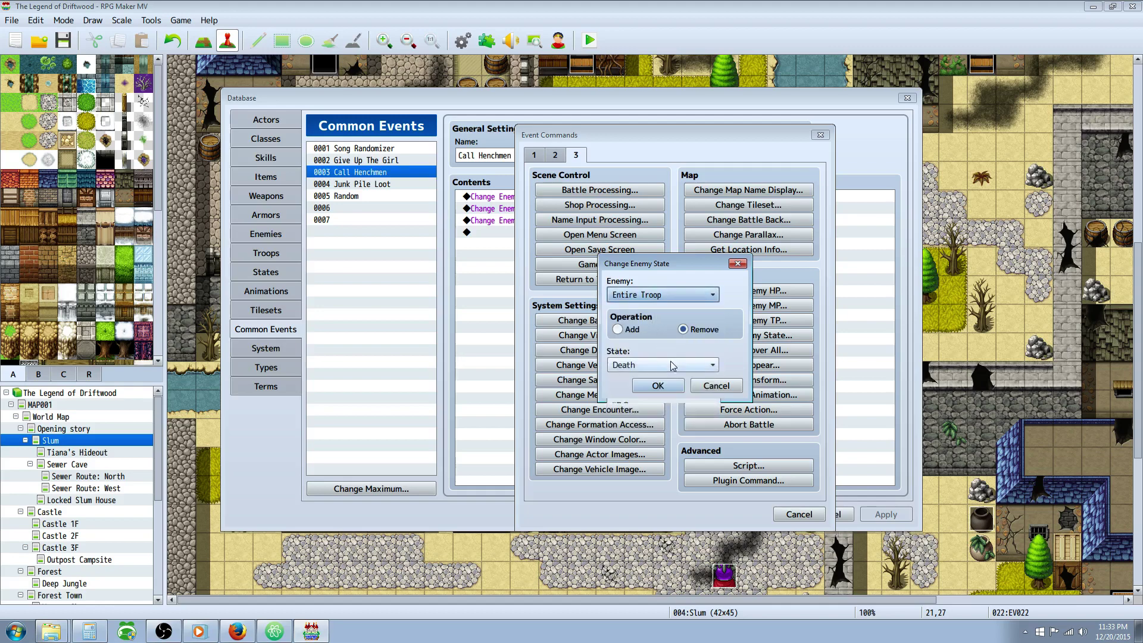
click(645, 386)
click(561, 233)
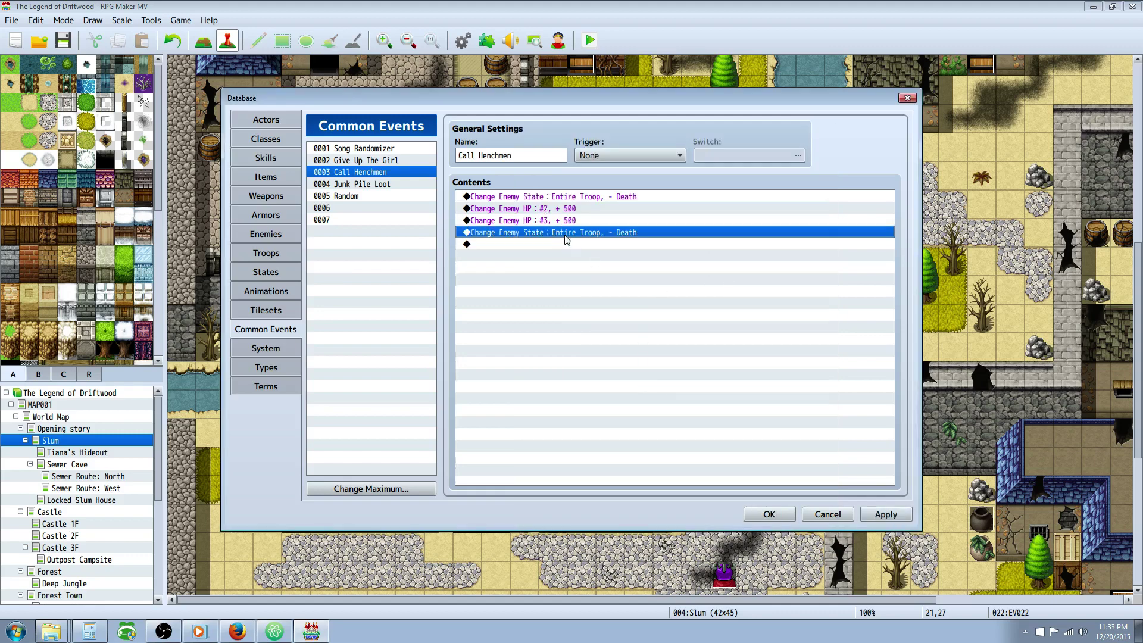
key(Delete)
- Review the enemy HP and Death removal commands in the Call Henchmen event
click(547, 209)
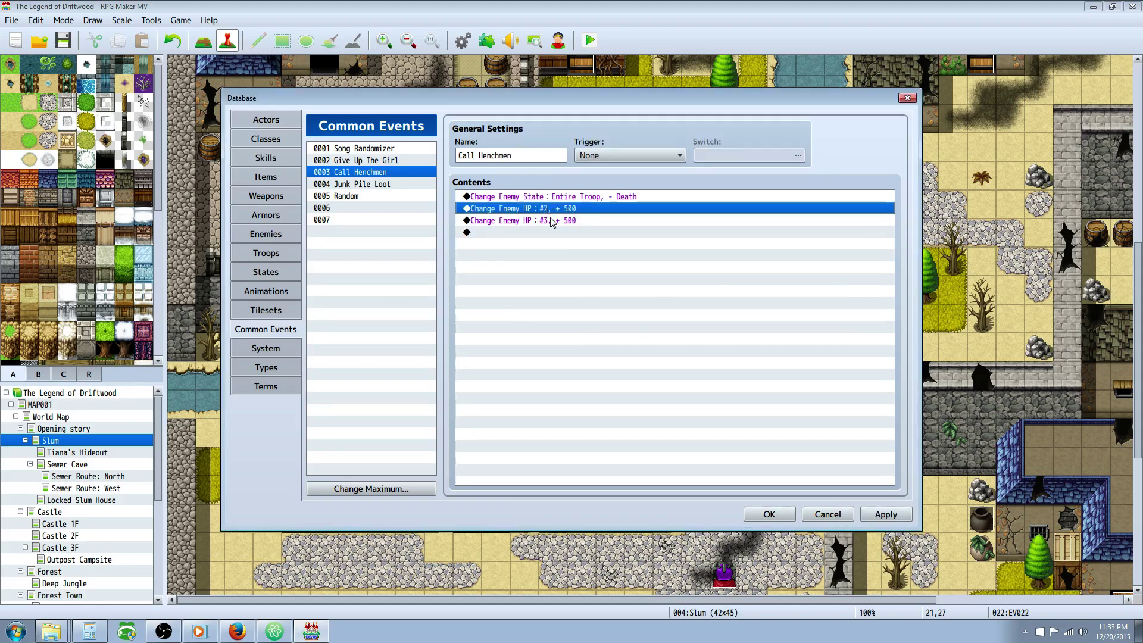
click(569, 197)
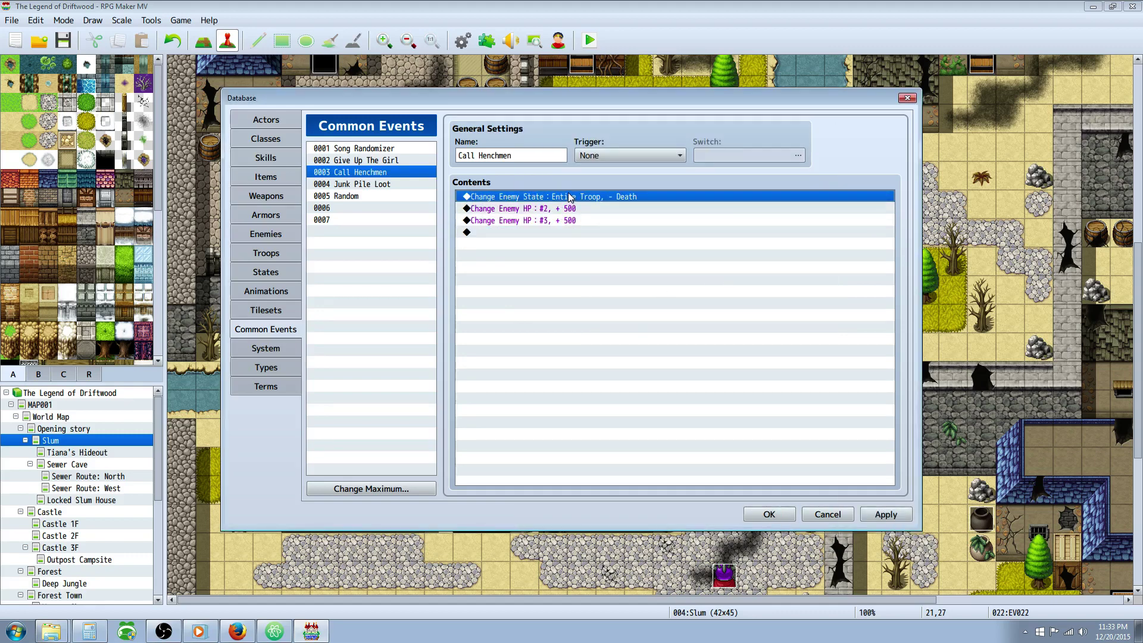
click(568, 209)
- Try a Change Enemy HP command that increases enemy #2 by a constant 500, and cancel it
double_click(544, 235)
click(748, 290)
click(645, 272)
click(628, 315)
double_click(657, 345)
text(500)
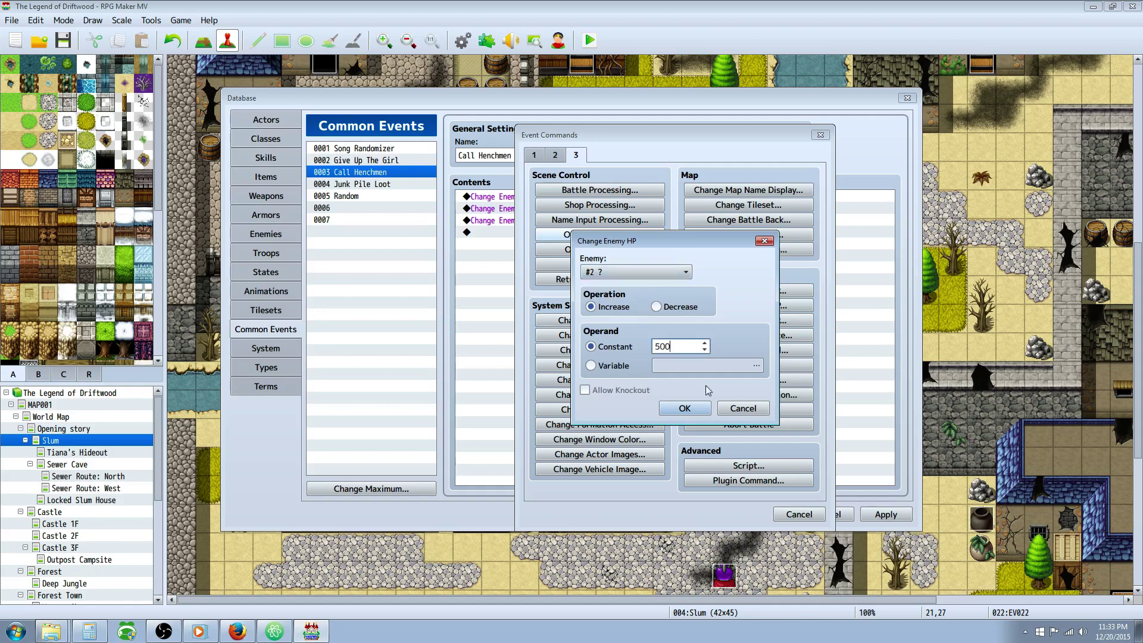
click(743, 408)
click(798, 514)
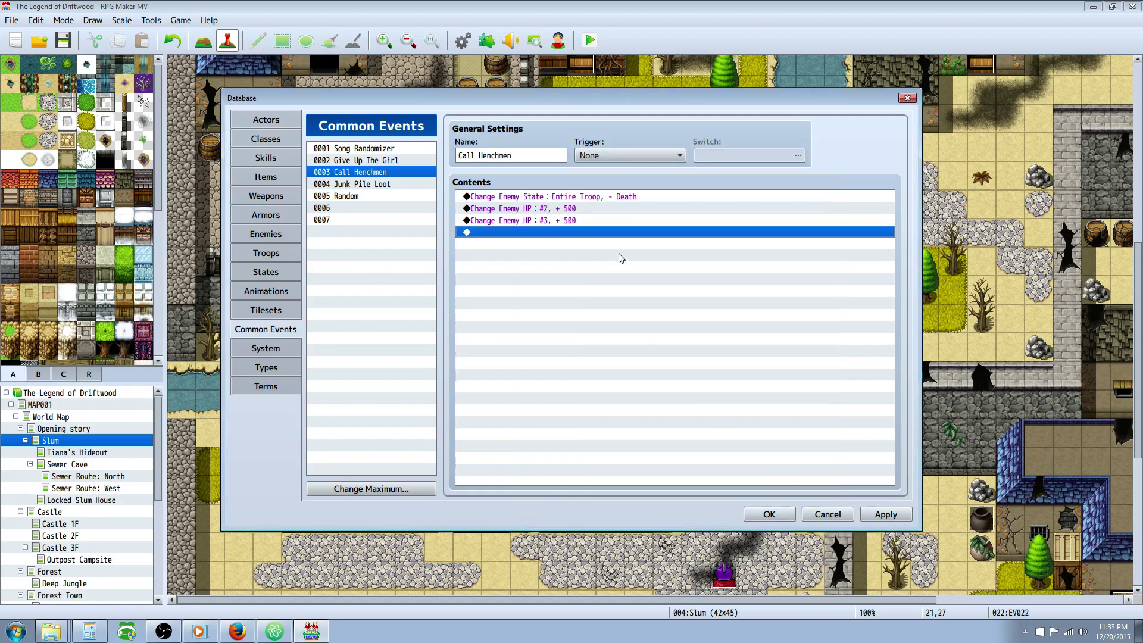
- Apply the database changes and recheck the Change Enemy HP commands for enemies #2 and #3
drag(566, 212, 566, 219)
click(884, 514)
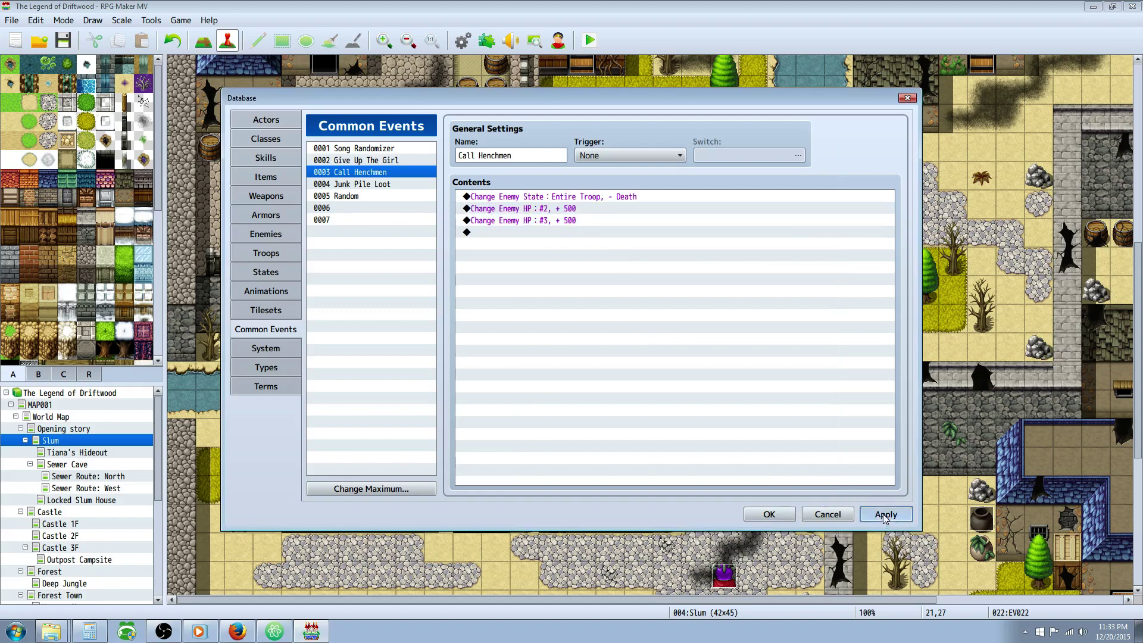
click(592, 210)
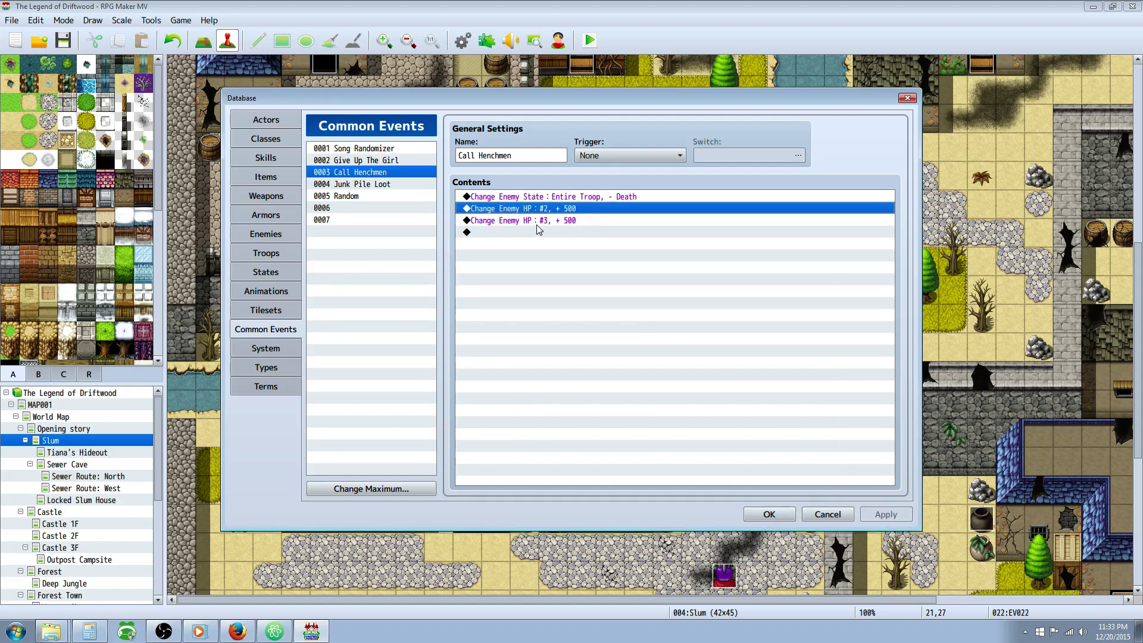
double_click(535, 233)
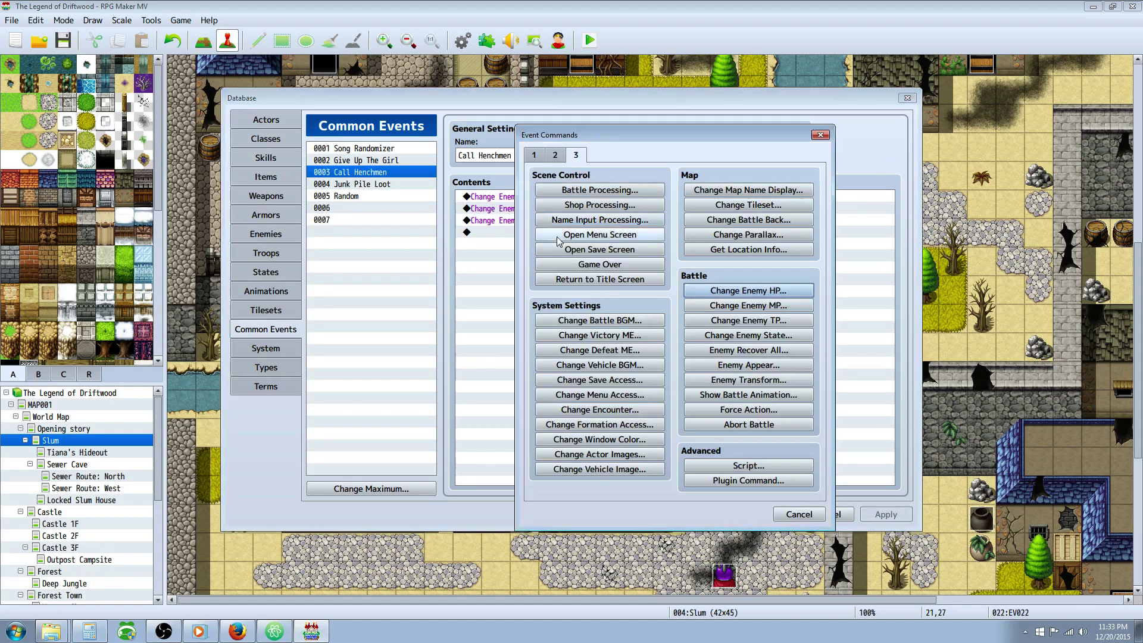
click(799, 515)
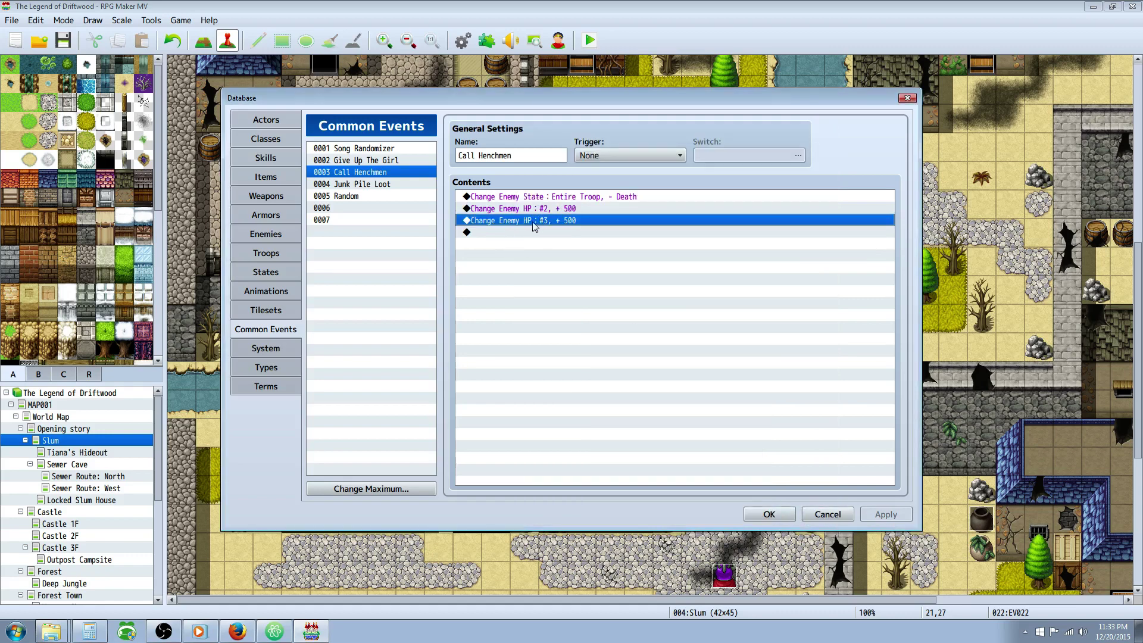
click(560, 209)
click(556, 221)
- Open the Items section of the database
click(256, 189)
click(266, 180)
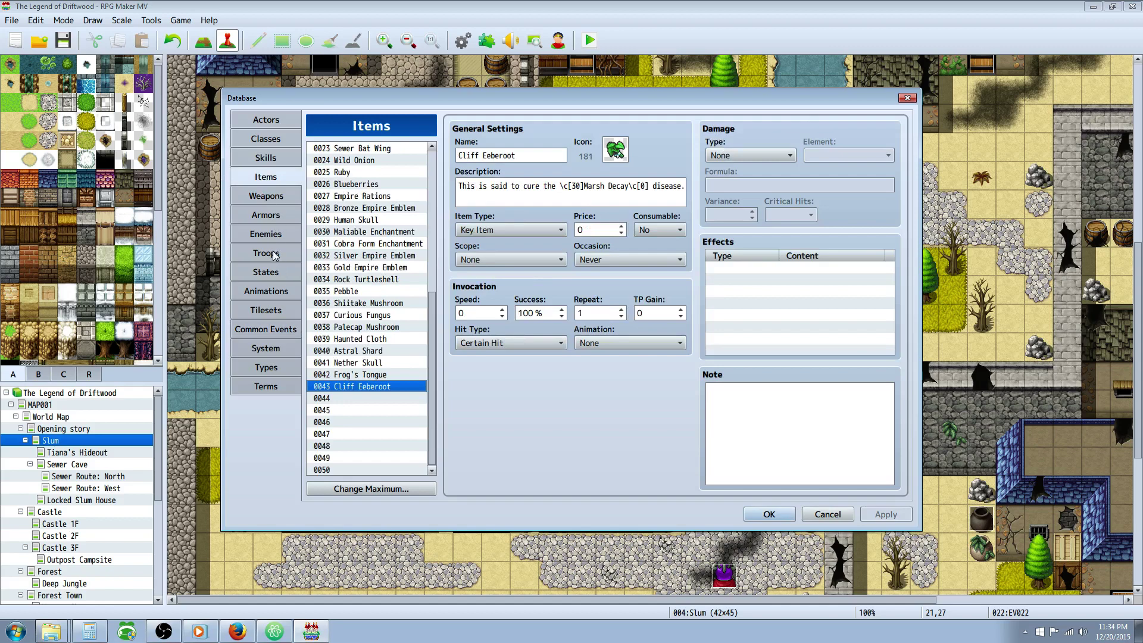
- Try to add a Common Event effect that runs Call Henchmen to the Call Henchmen skill
click(275, 159)
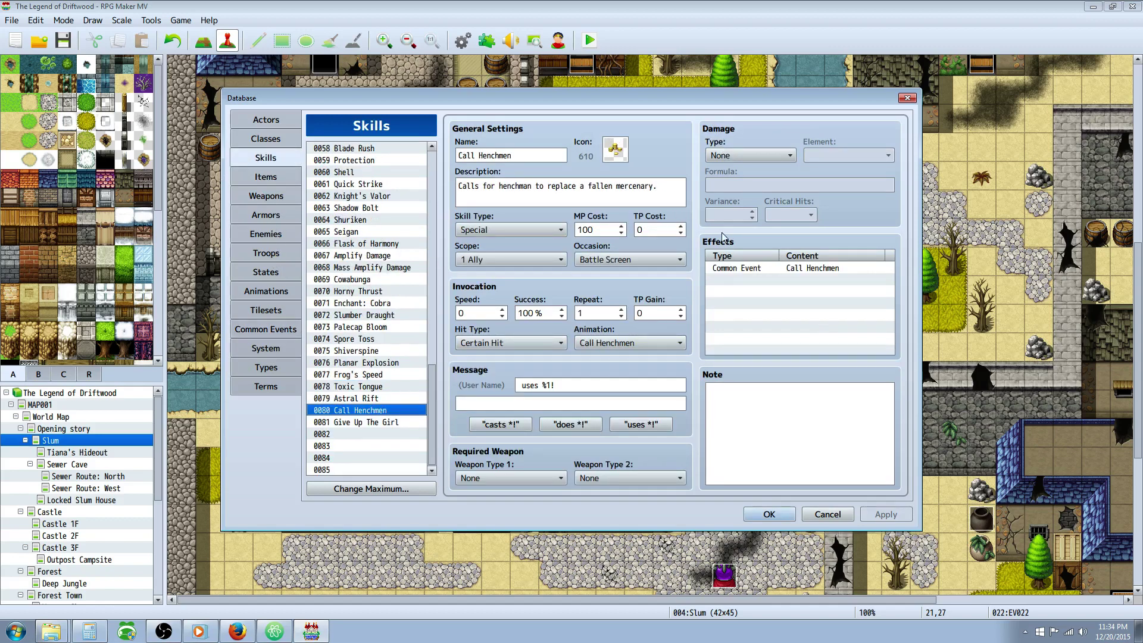
double_click(730, 280)
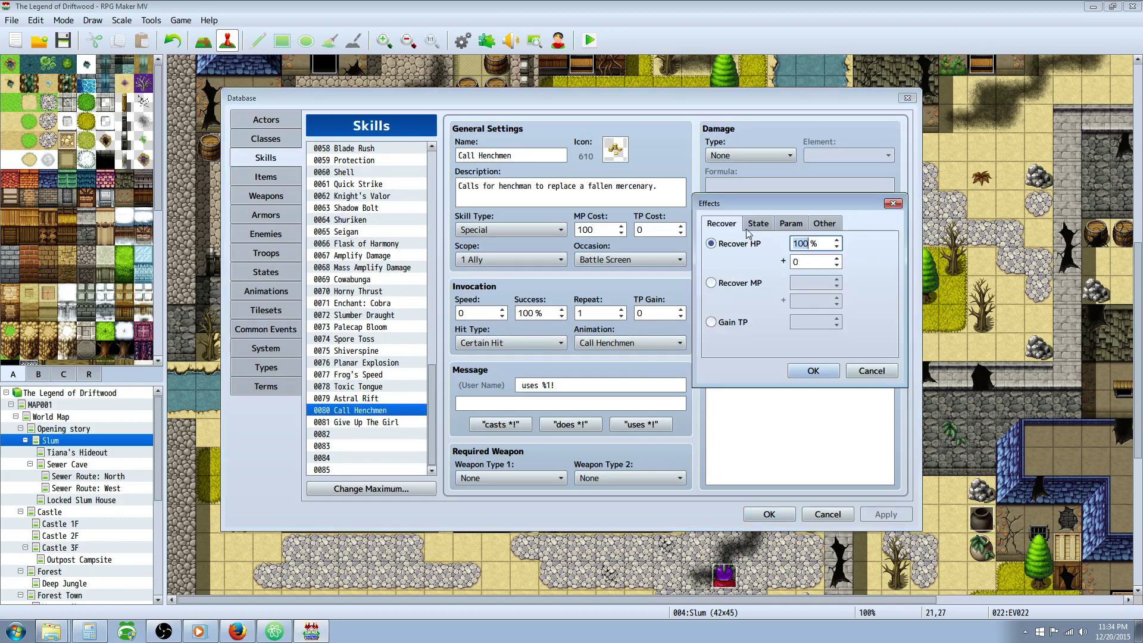
click(820, 225)
click(739, 325)
click(843, 326)
click(809, 364)
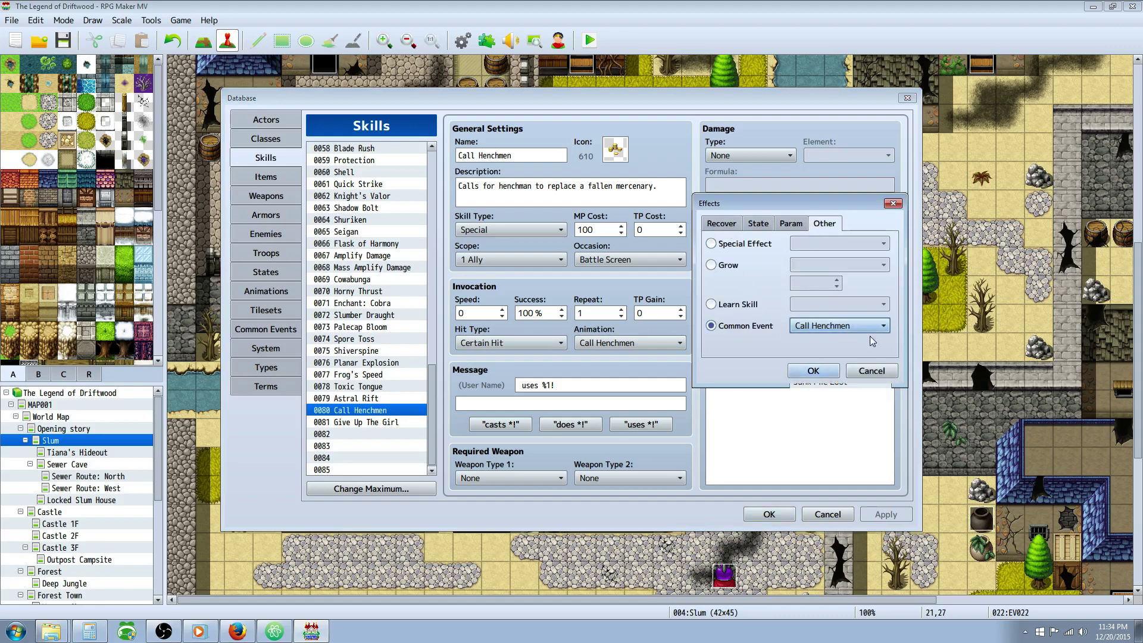
click(813, 370)
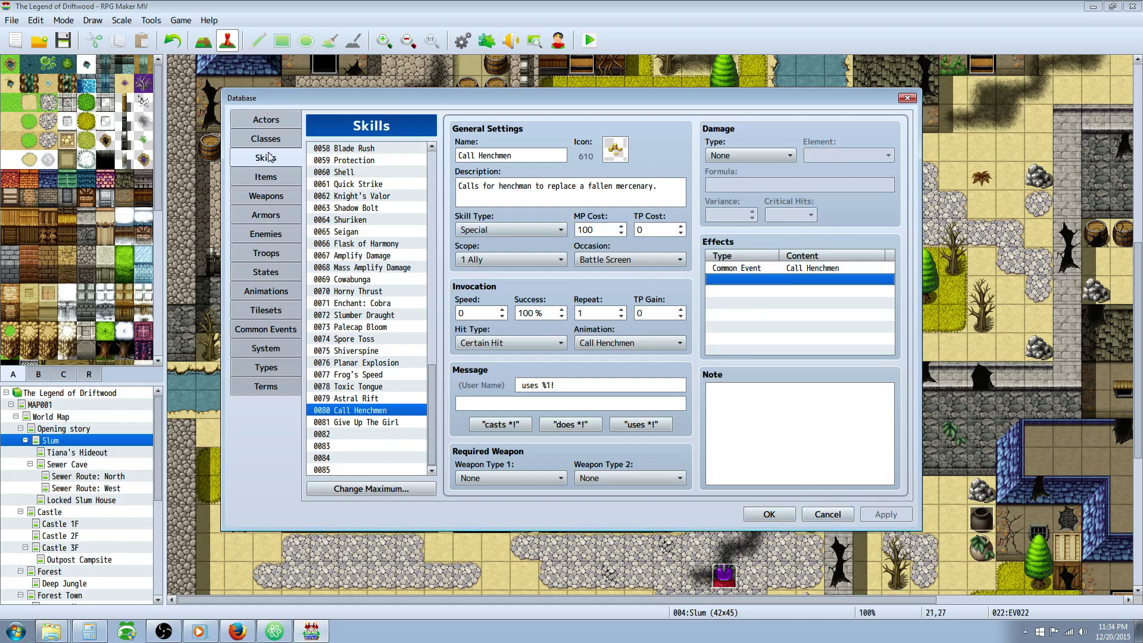
- Examine General Gezh's Call Henchmen action pattern and the opening AI Priority tag in the enemy note
click(274, 233)
click(503, 441)
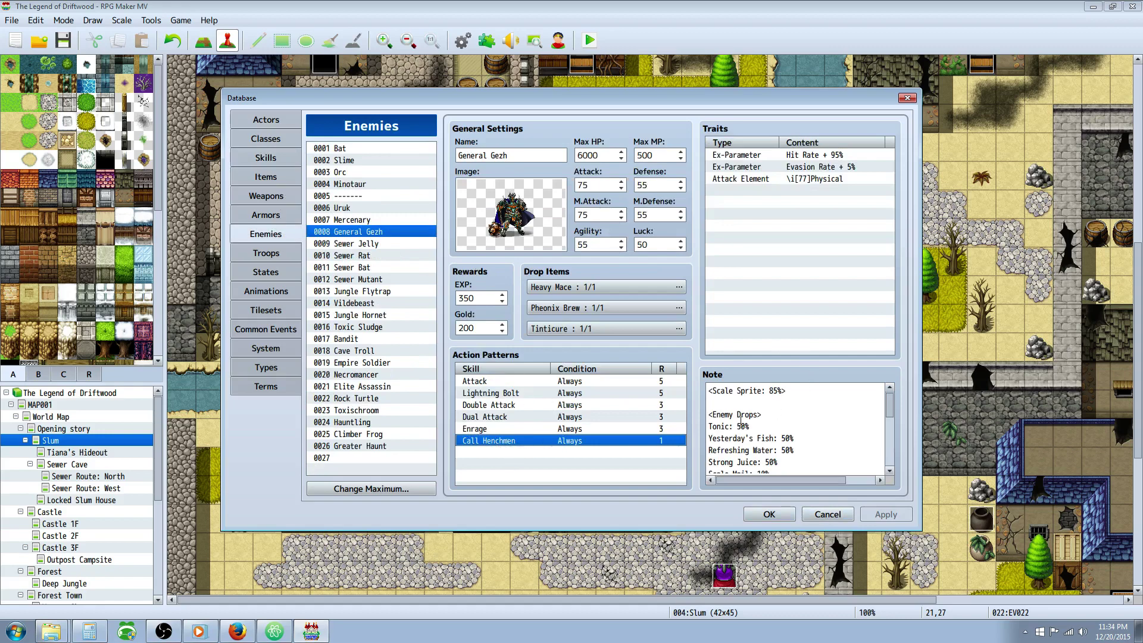
drag(813, 387, 768, 424)
click(768, 423)
scroll(765, 427, down, 1)
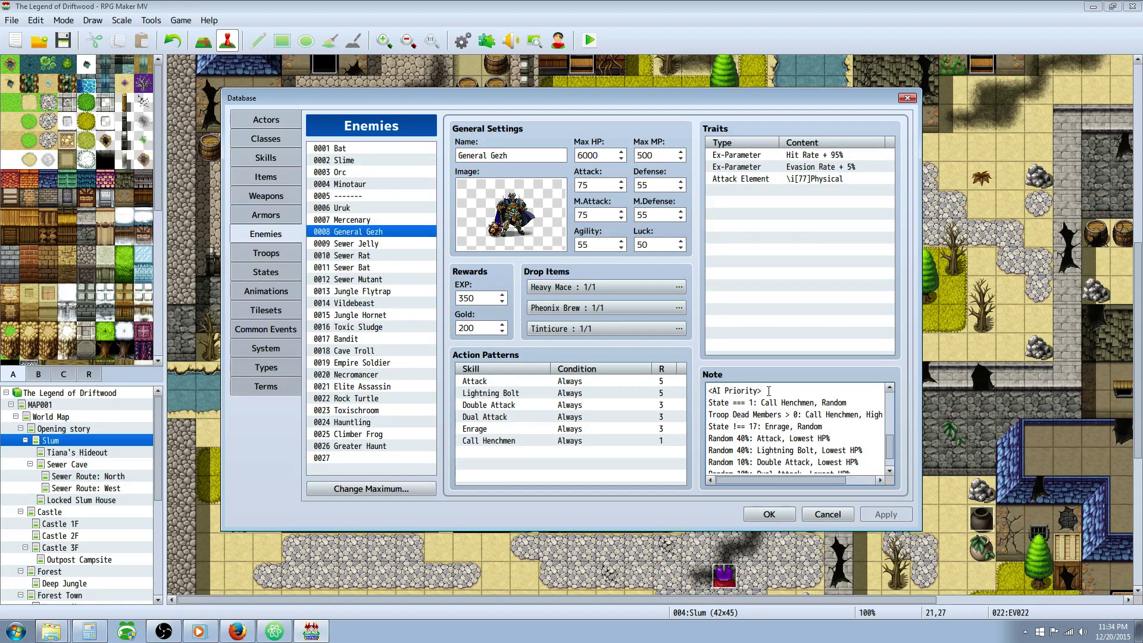
drag(762, 390, 708, 391)
click(713, 403)
- Check the Death state's ID in the States section and compare it with the State === 1 line in General Gezh's note
click(265, 275)
click(357, 149)
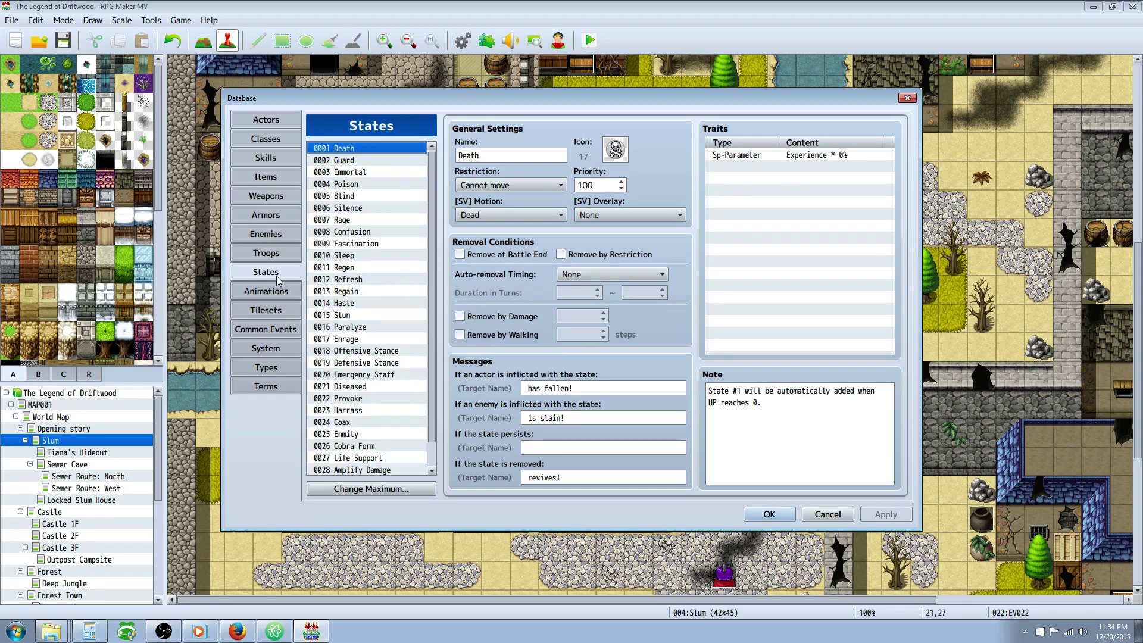
click(266, 233)
drag(709, 392, 779, 422)
click(779, 422)
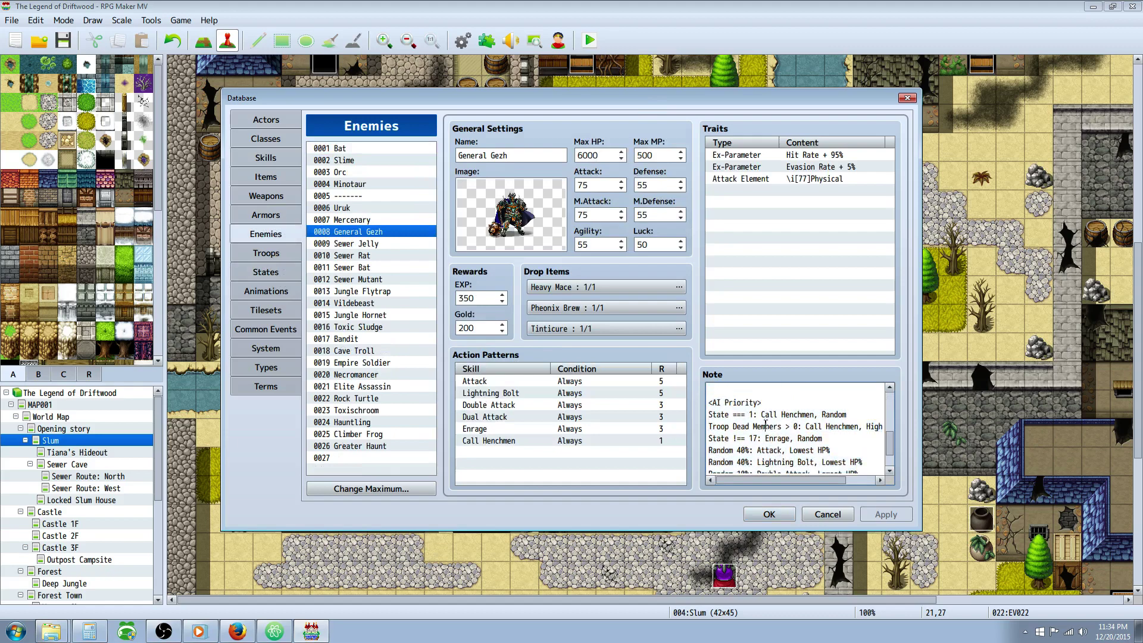
scroll(772, 411, down, 1)
click(854, 400)
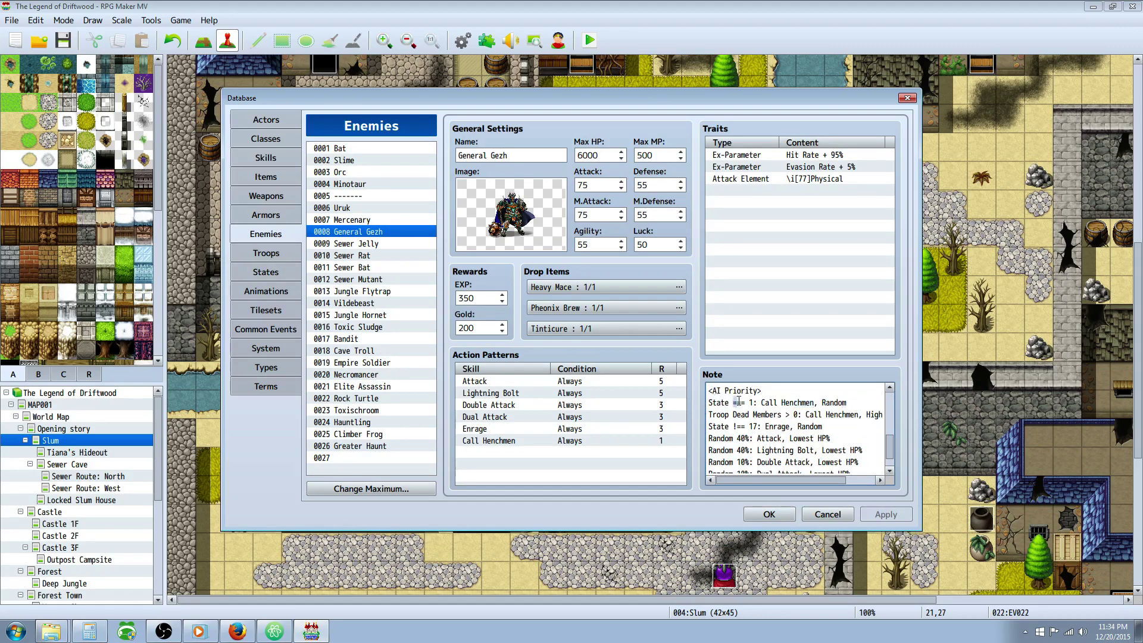
drag(760, 402, 854, 399)
- Examine the Troop Dead Members > 0 line in General Gezh's note, including its Highest ATK target
drag(708, 415, 859, 415)
drag(780, 480, 808, 479)
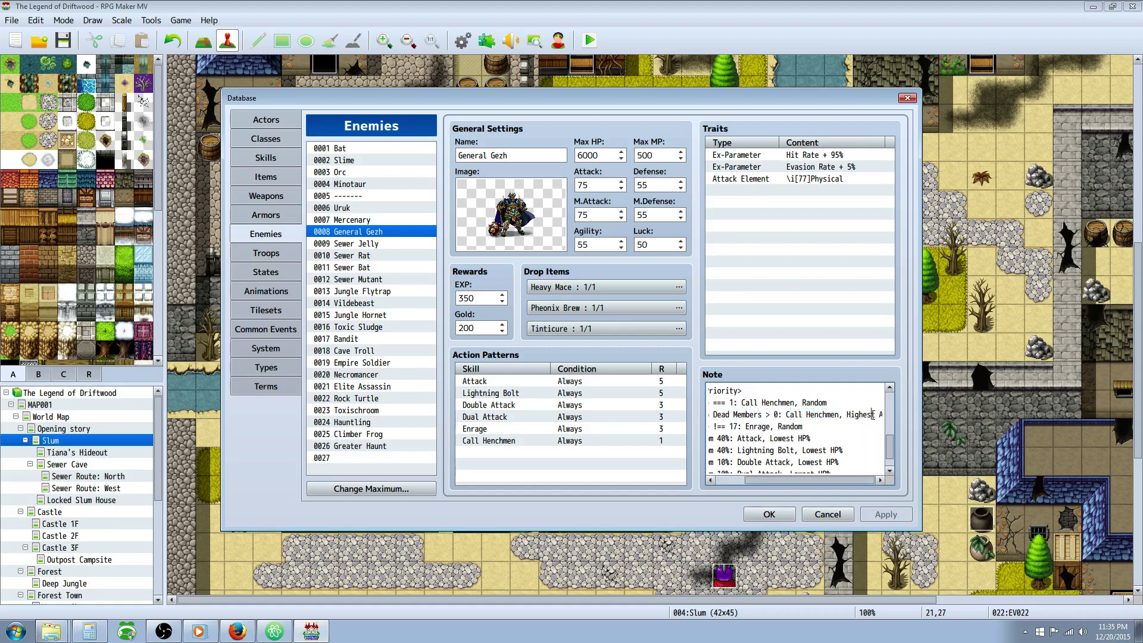
click(890, 413)
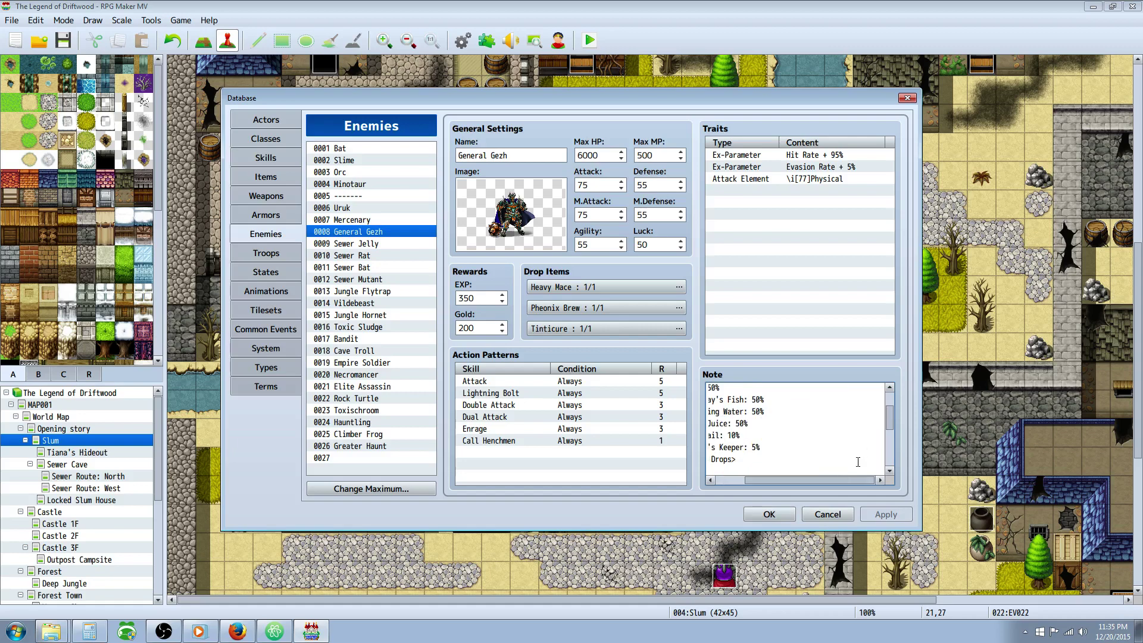
scroll(858, 459, down, 2)
drag(882, 450, 862, 451)
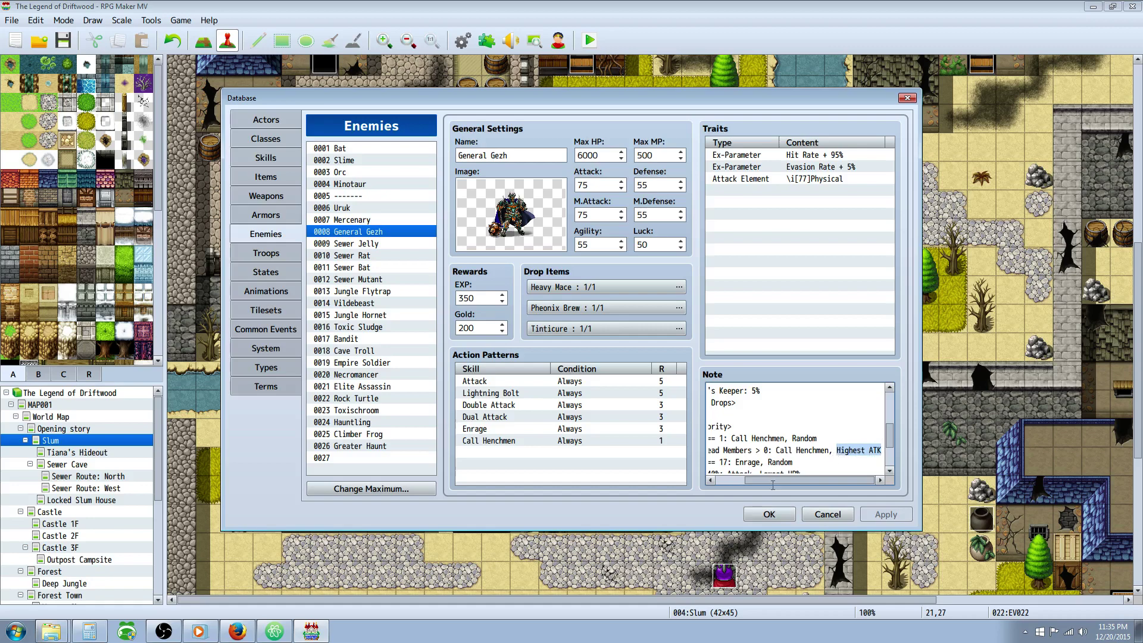
drag(774, 483, 745, 483)
scroll(740, 419, down, 1)
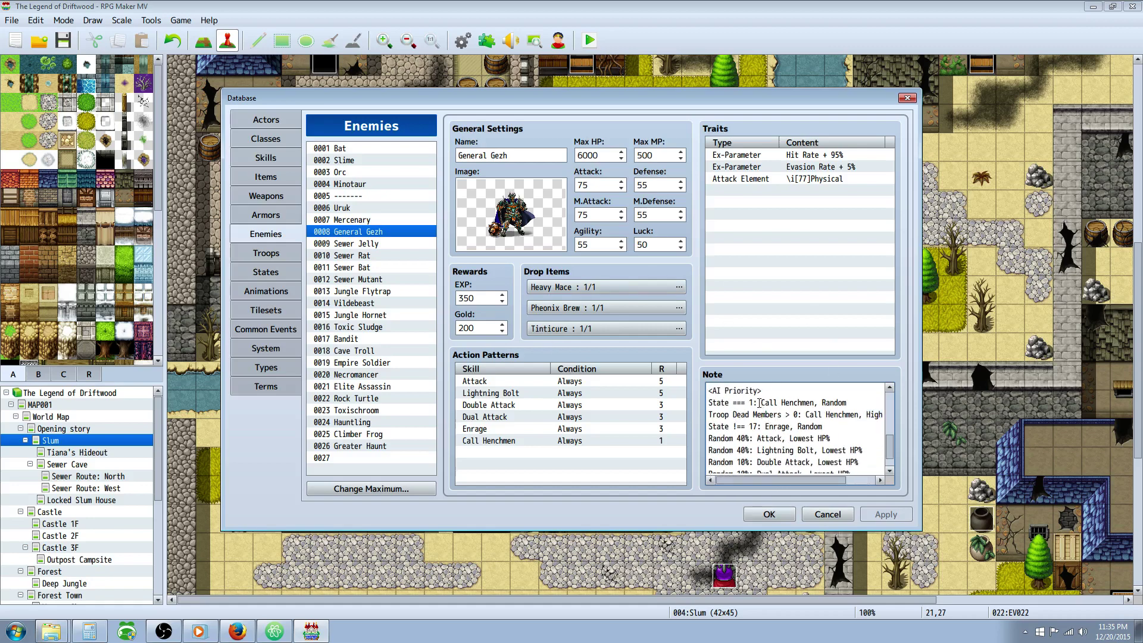
- Examine the State !== 17 line in General Gezh's note and check the matching Enrage skill and Enrage state
scroll(749, 408, down, 1)
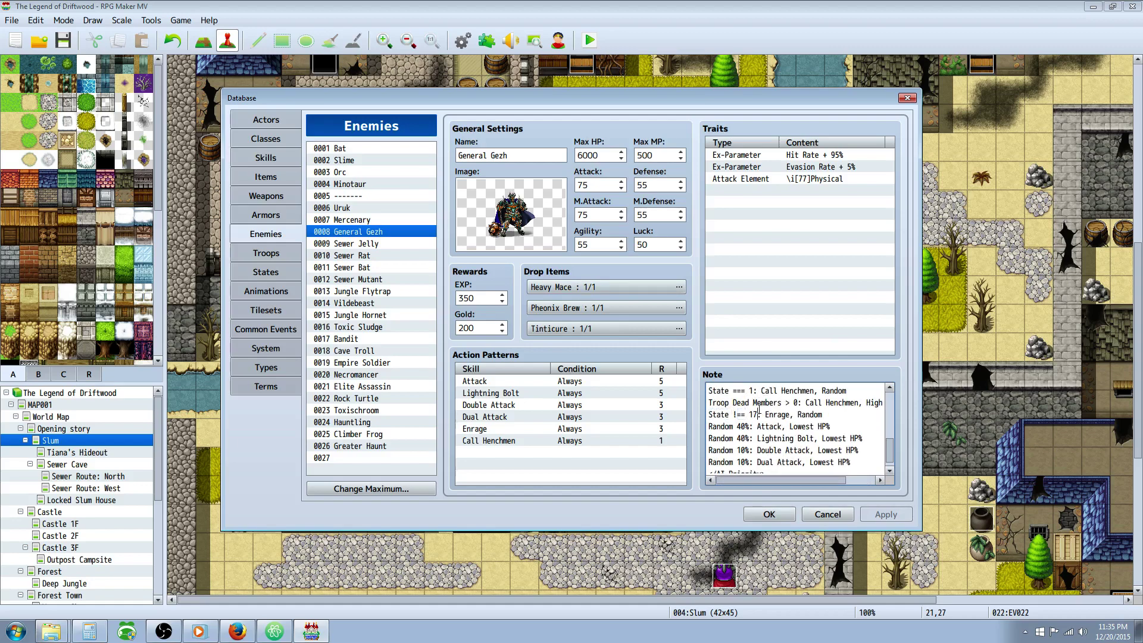
drag(759, 410, 750, 408)
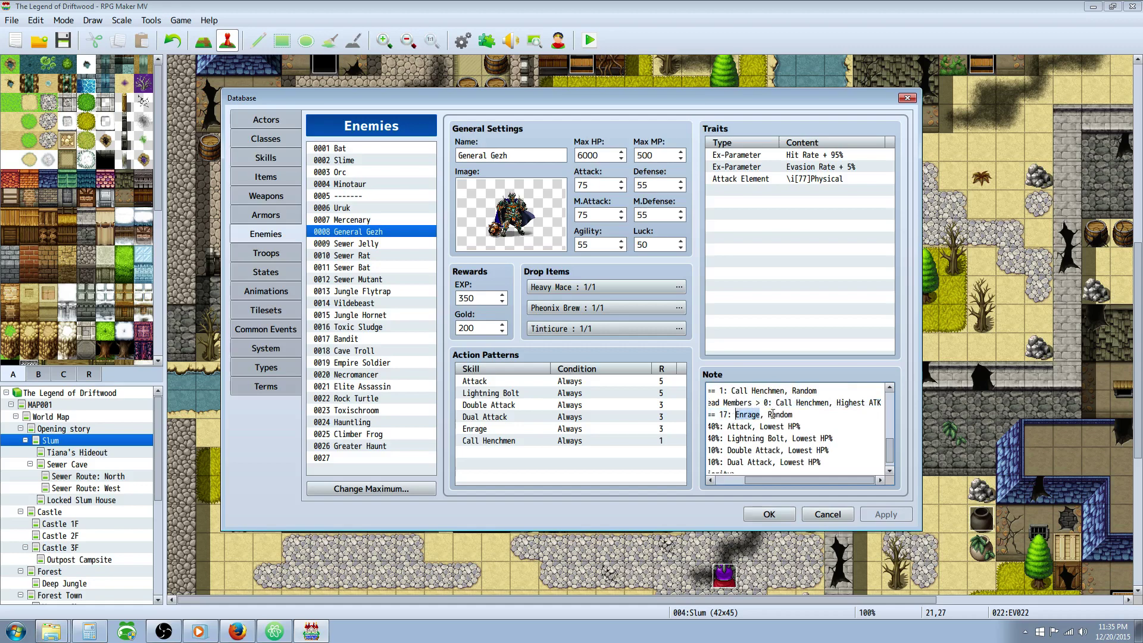
scroll(796, 474, left, 2)
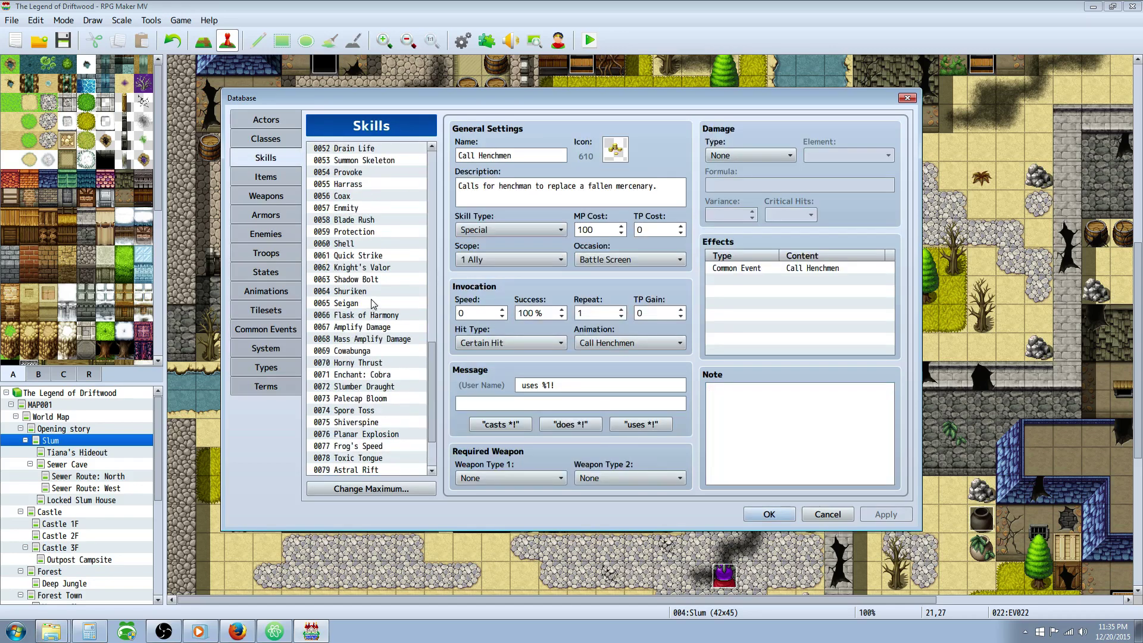
scroll(363, 273, up, 6)
scroll(353, 201, up, 8)
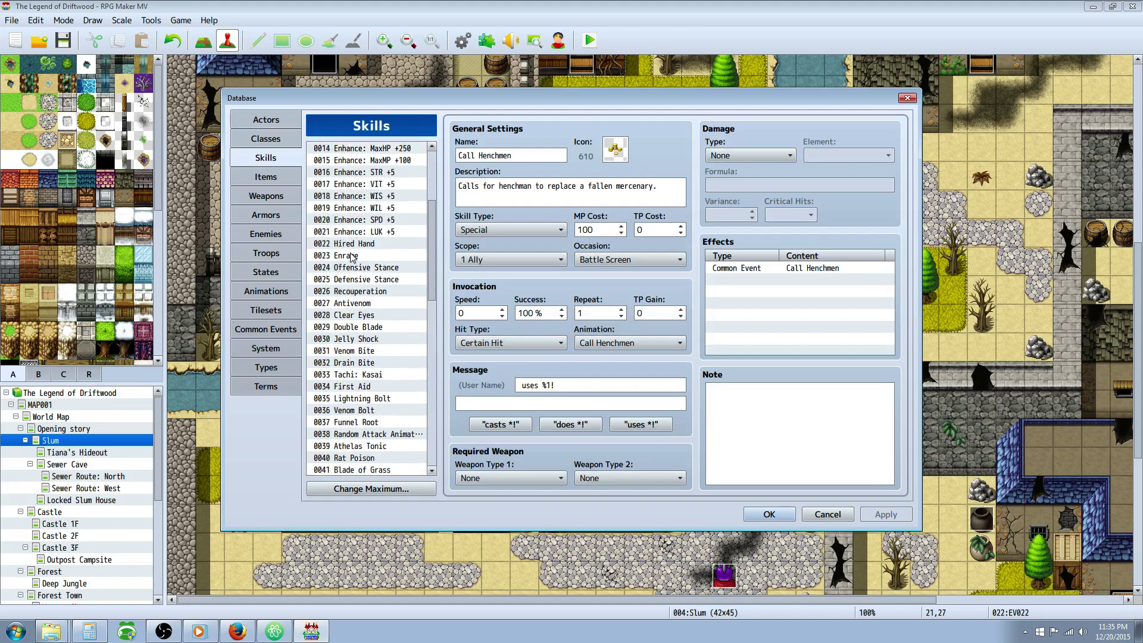
click(353, 255)
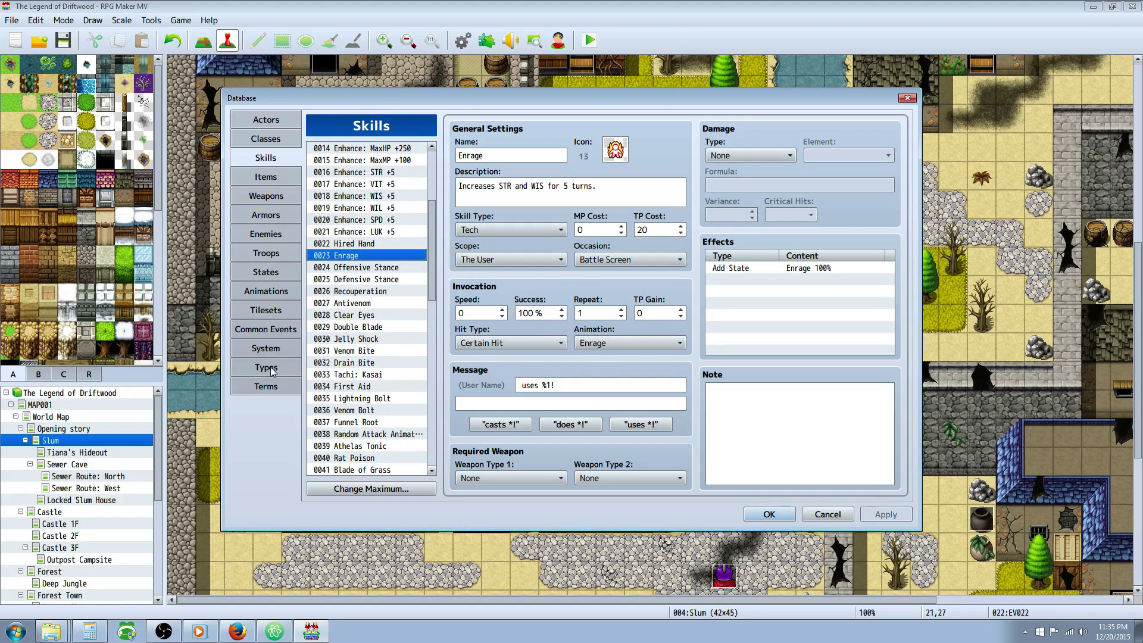
click(266, 272)
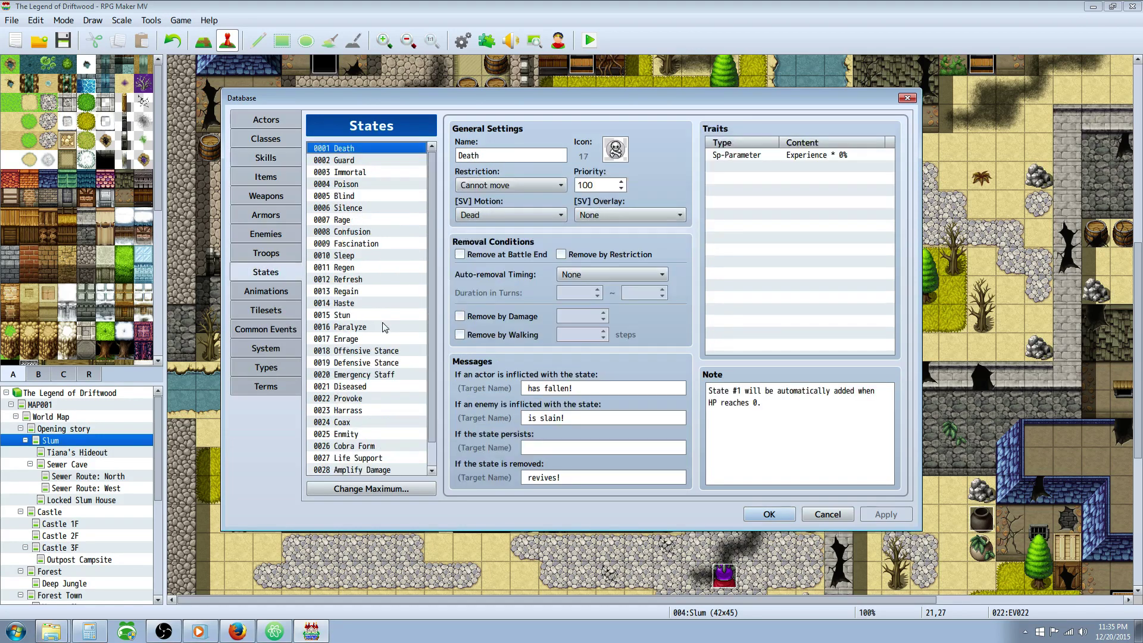
click(356, 340)
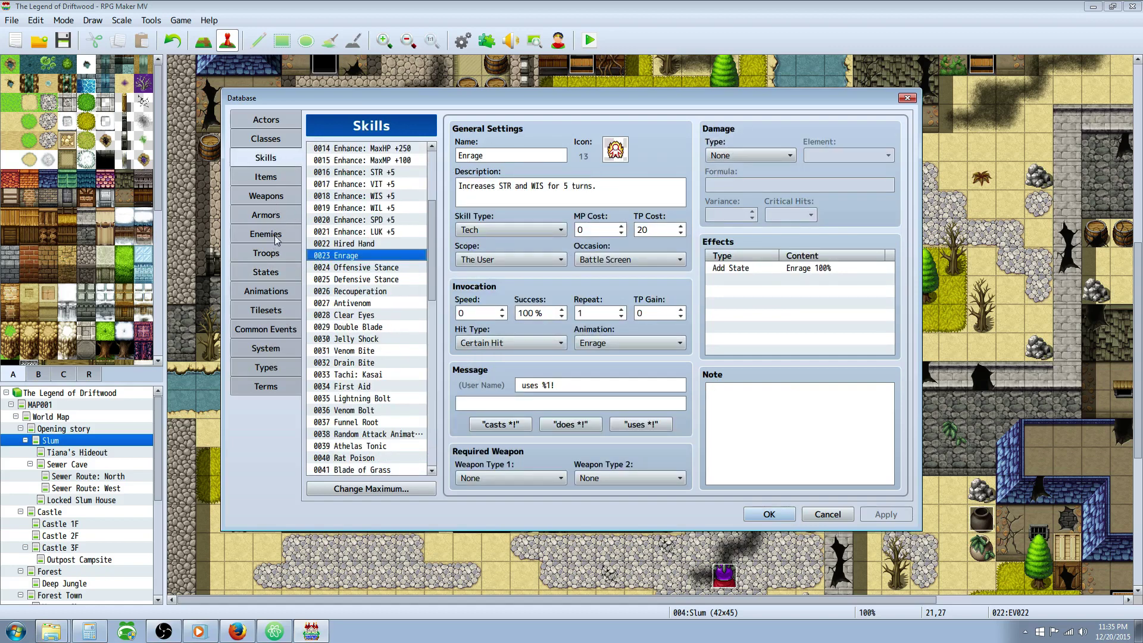
- Review General Gezh's full AI Priority note through its closing tag, and close the database
scroll(748, 424, down, 5)
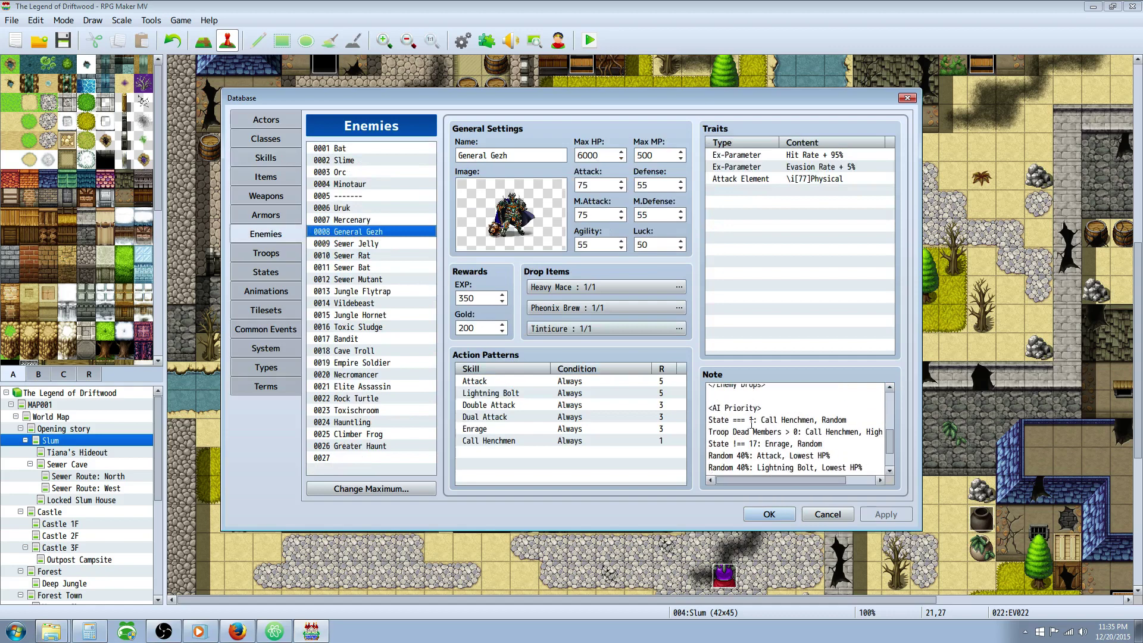
drag(709, 408, 785, 419)
click(751, 430)
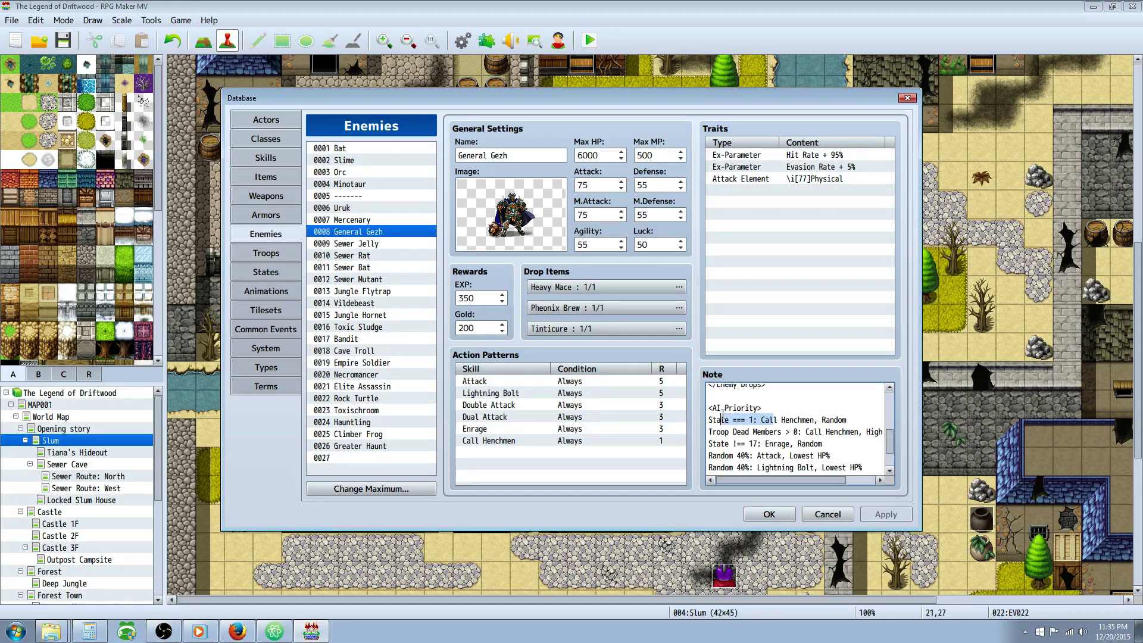
scroll(768, 428, down, 1)
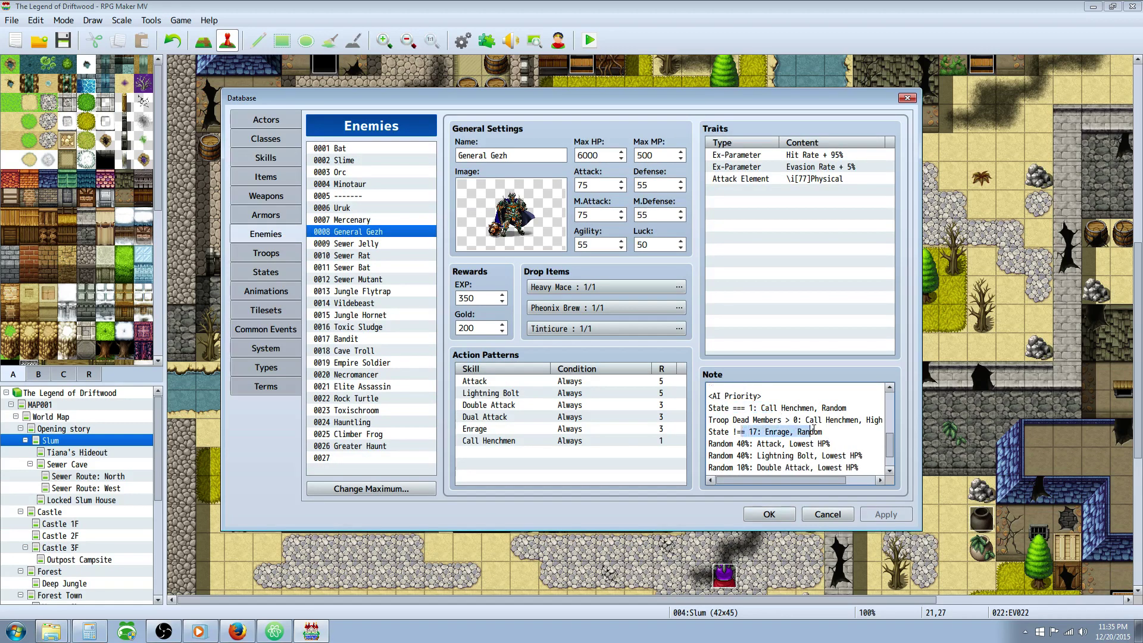
scroll(806, 430, down, 2)
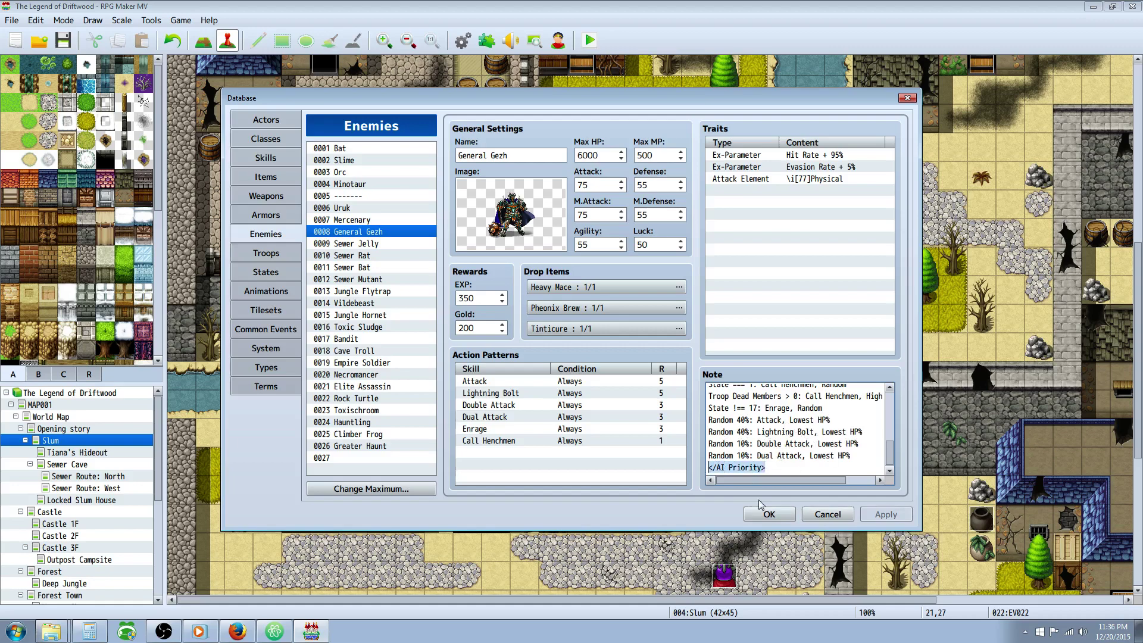
click(769, 515)
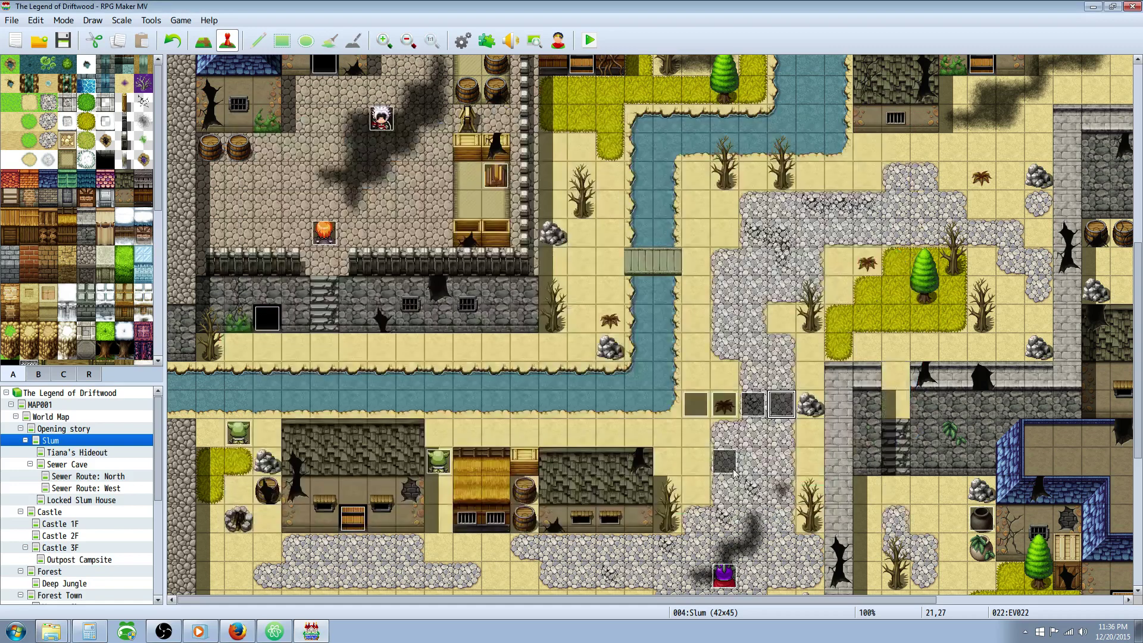
- Start a playtest in a maximized window and load the File 5 save
click(591, 43)
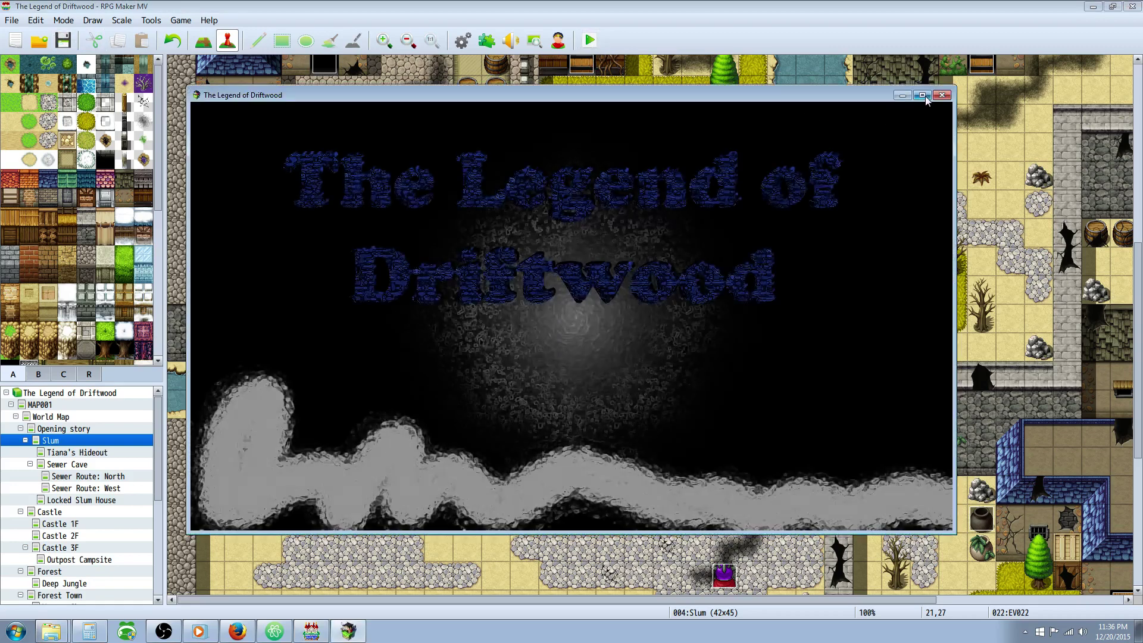
click(922, 95)
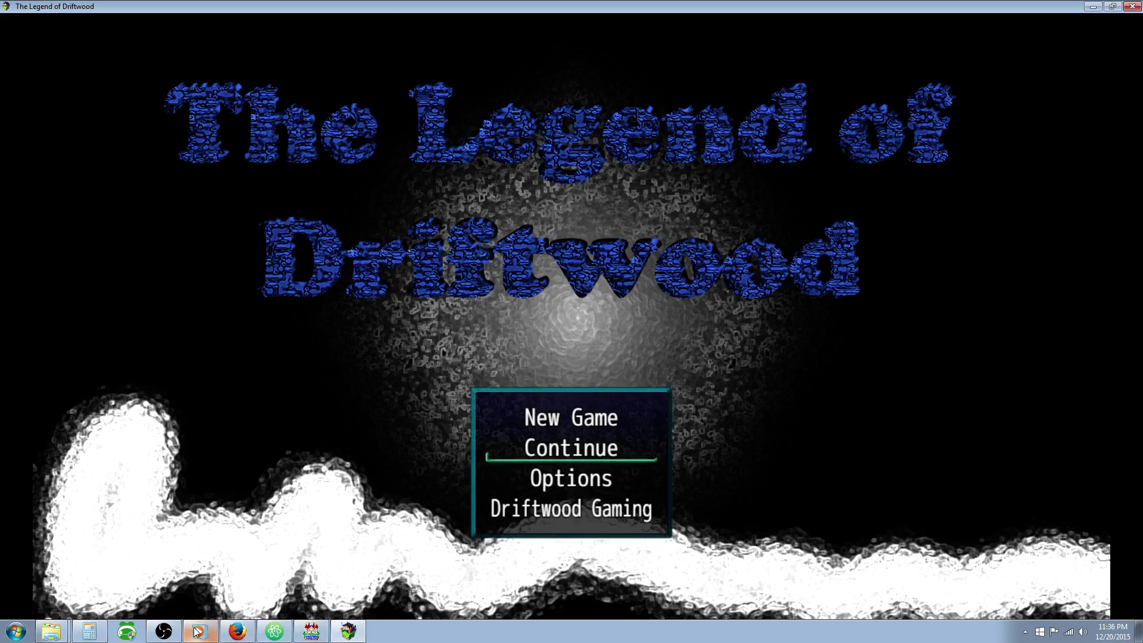
click(590, 447)
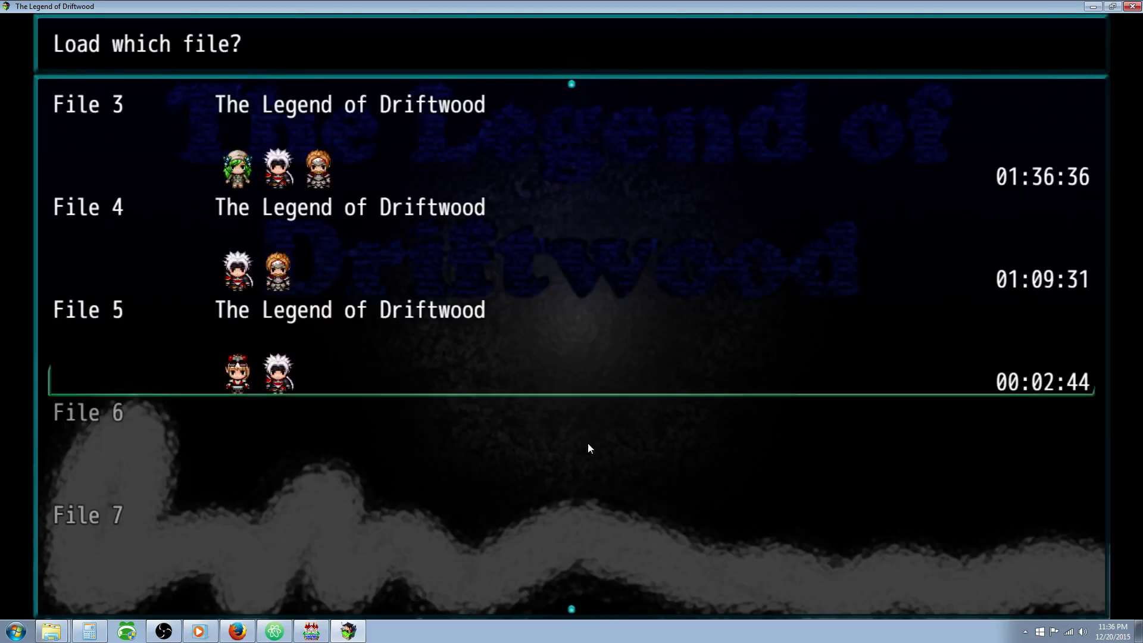
key(Return)
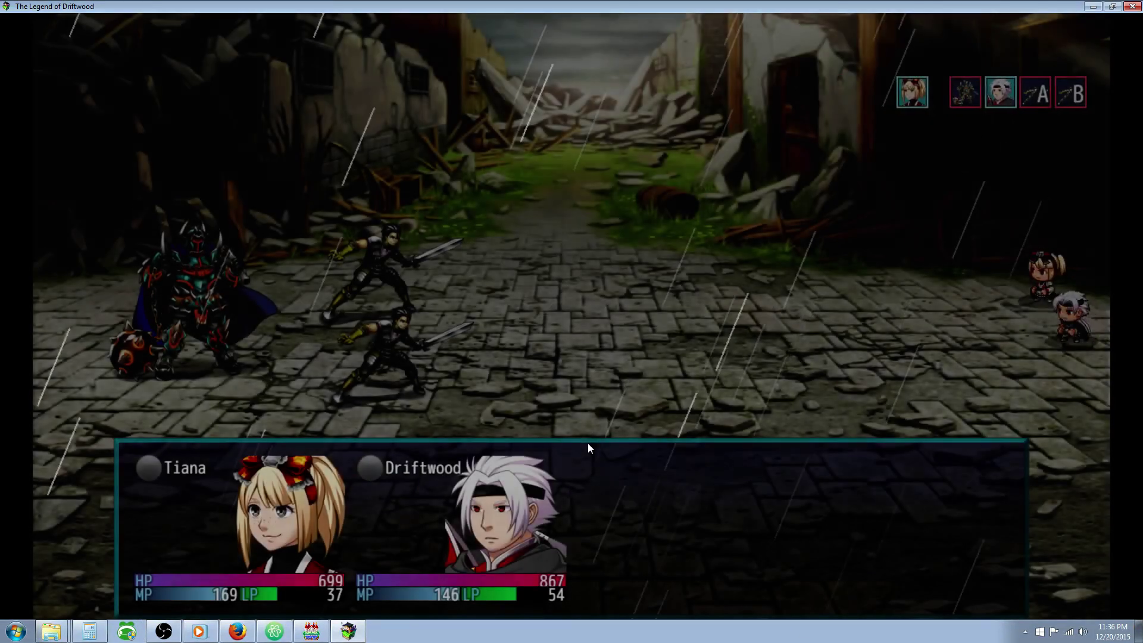
- Back out of Tiana's skill list and have her make a normal attack on an enemy
key(Down)
key(Return)
key(Escape)
key(Up)
key(Return)
key(Return)
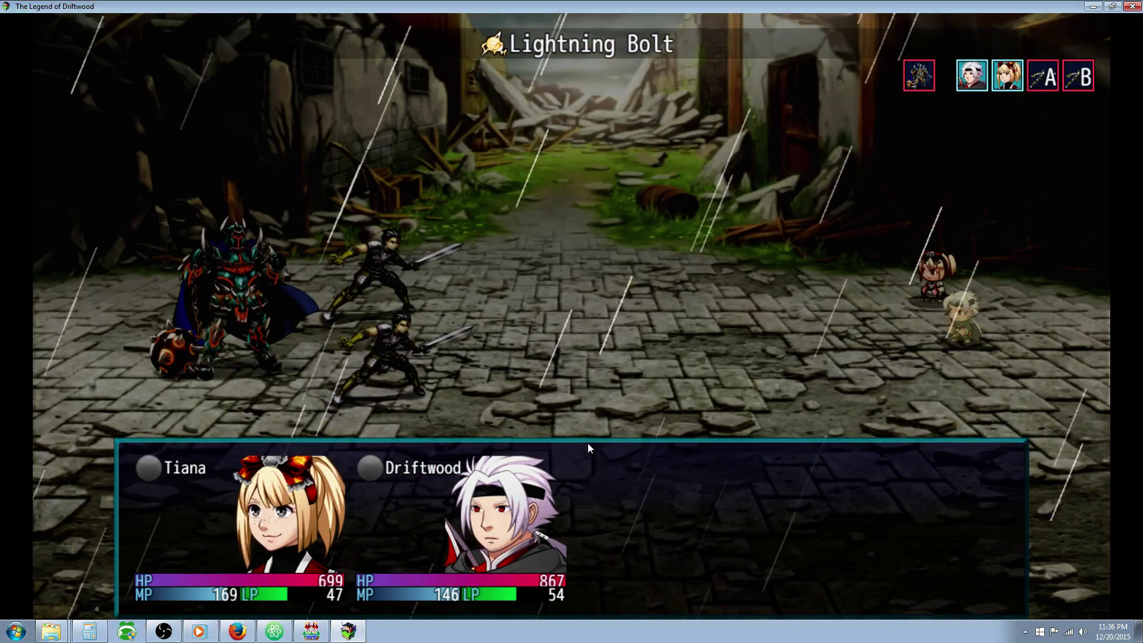
- Have Driftwood use Slice on the mercenary nearest the front of the battlefield
key(Down)
key(Return)
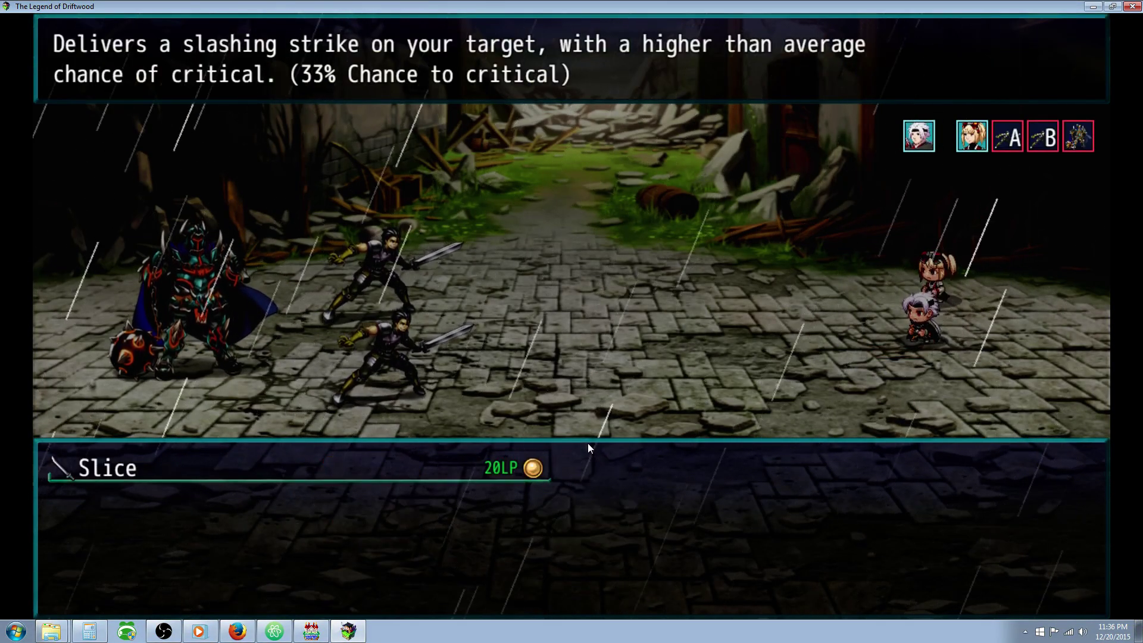
key(Return)
key(Return)
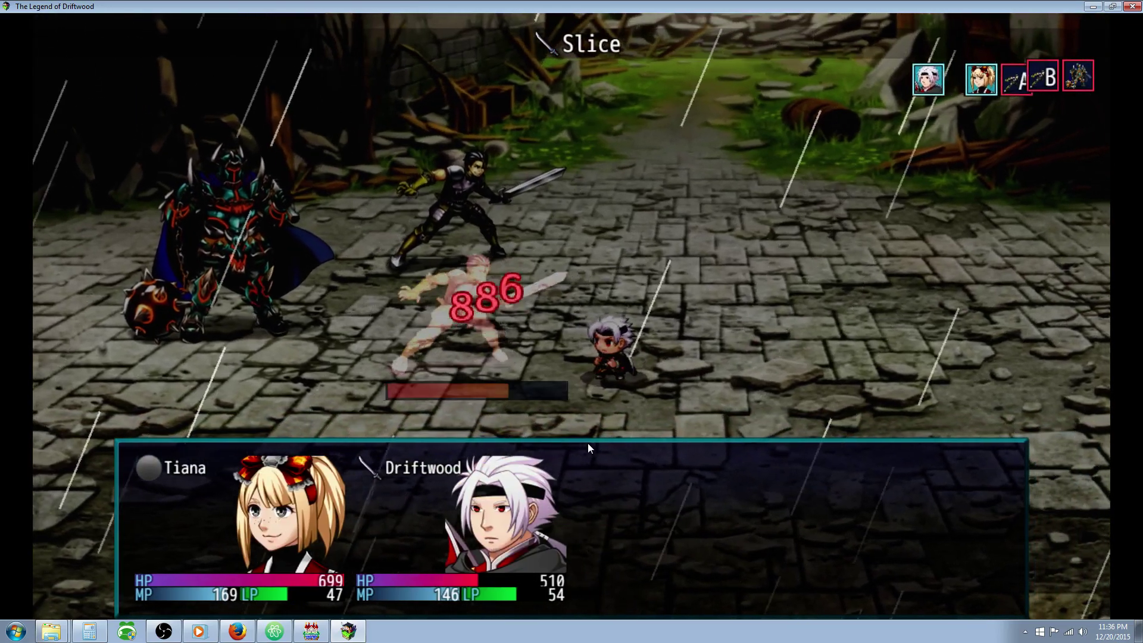
- Have Tiana cast Lifestream on Driftwood
key(Down)
key(Return)
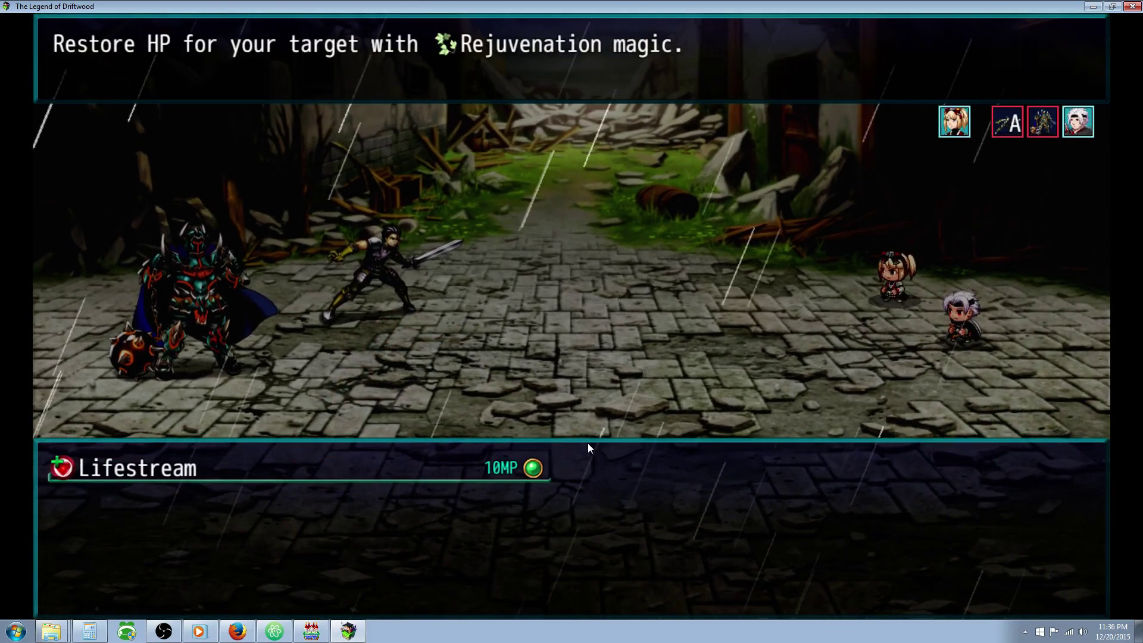
key(Return)
key(Right)
key(Return)
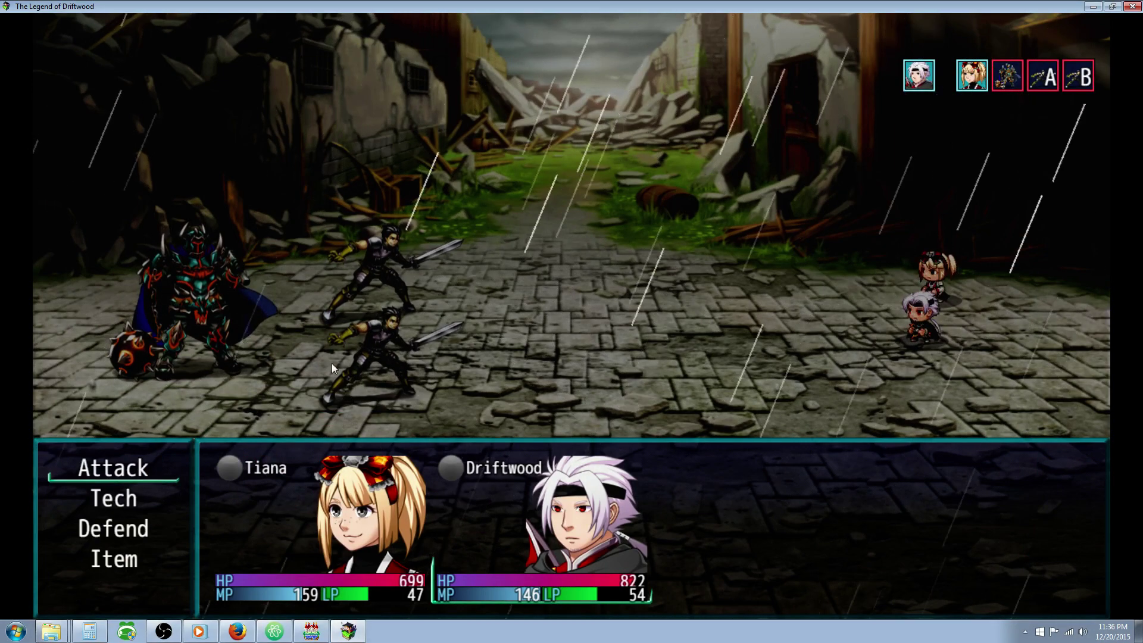
- Have Driftwood use Slice on the mercenary closest to the front of the battlefield
key(Down)
key(Return)
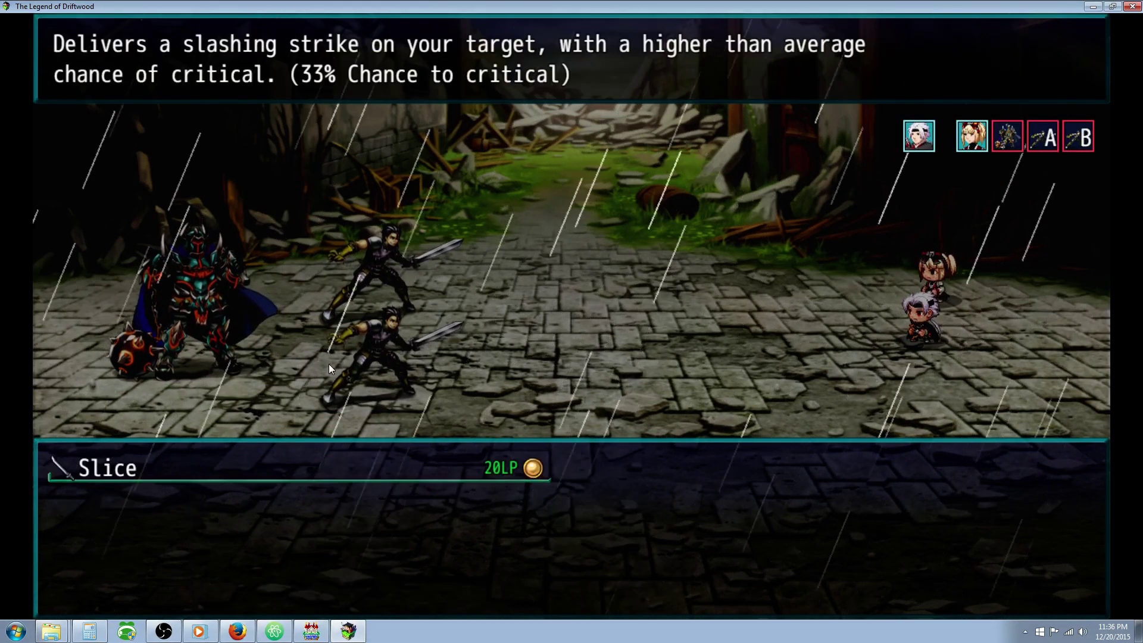
key(Return)
key(Return)
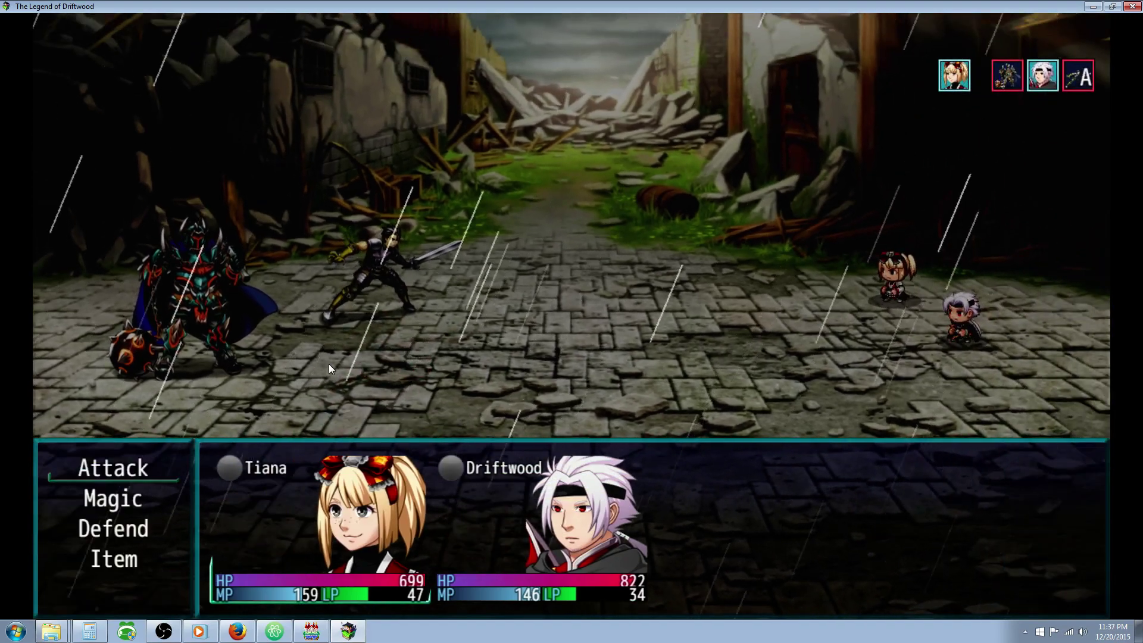
- Back out of Tiana's magic list and have her make a normal attack on an enemy
key(Down)
key(Return)
key(Escape)
key(Up)
key(Return)
key(Return)
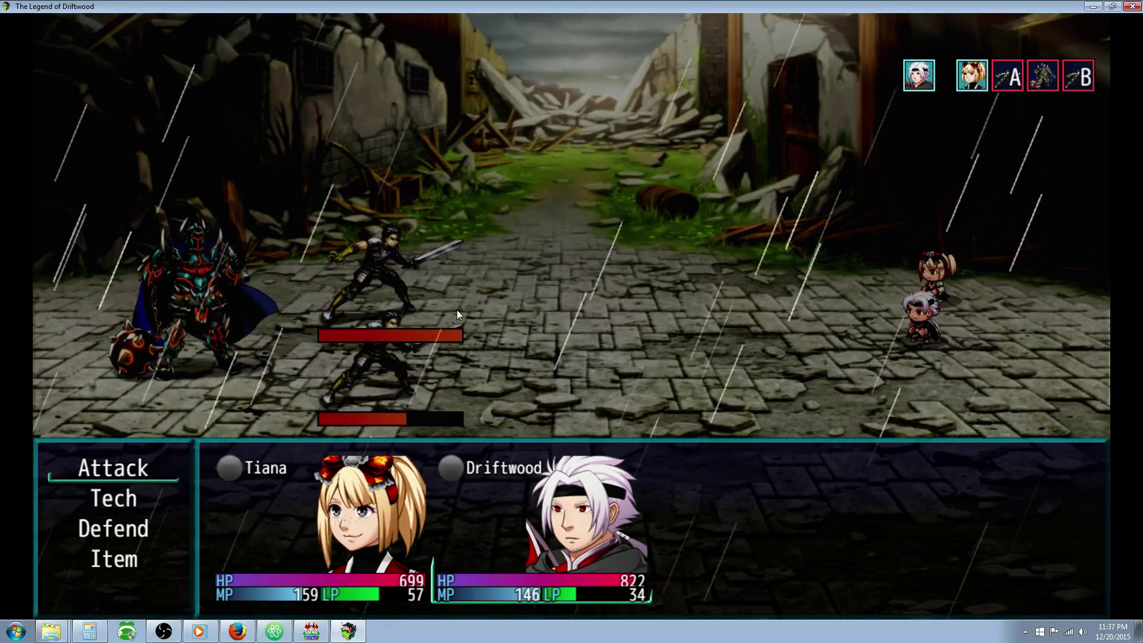
- Cancel Driftwood's normal attack and have him use Slice on the front mercenary instead
key(Return)
key(Escape)
key(Down)
key(Return)
key(Return)
key(Return)
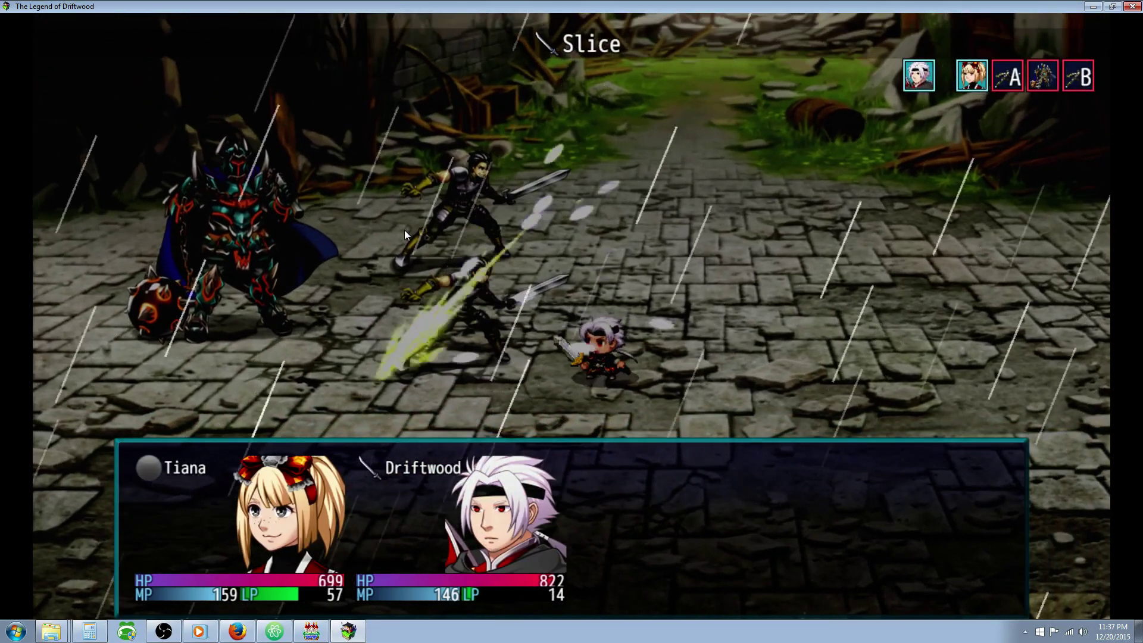
- Leave Tiana's Lifestream list without casting and have her make a normal attack on an enemy
key(Down)
key(Return)
key(Escape)
key(Up)
key(Return)
key(Return)
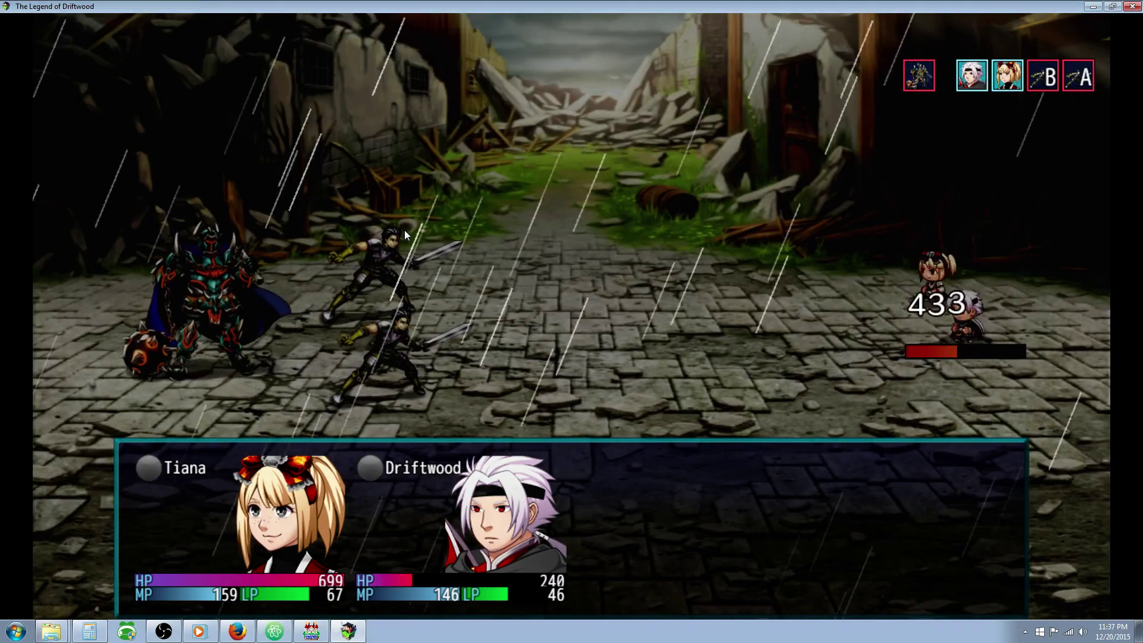
- Have Driftwood strike the front mercenary with Slice
key(Down)
key(Return)
key(Return)
key(Return)
- Have Tiana cast Lifestream on the wounded Driftwood
key(Down)
key(Return)
key(Return)
key(Return)
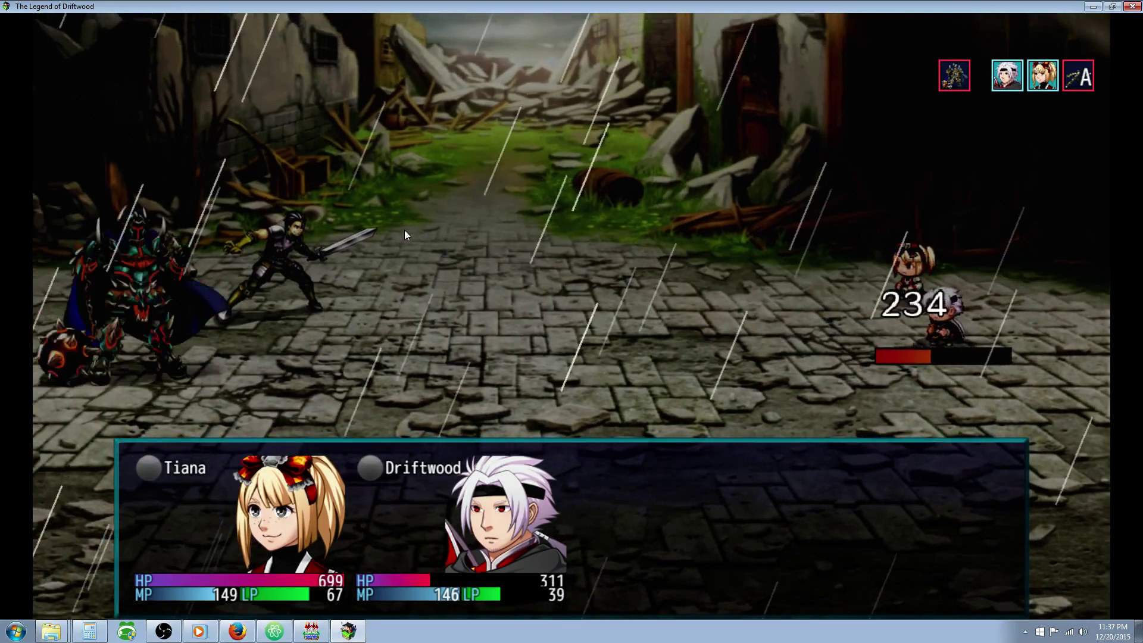
- Have Driftwood use Slice on an enemy
key(Down)
key(Return)
key(Return)
key(Return)
- Have Tiana heal Driftwood with Lifestream
key(Down)
key(Return)
key(Return)
key(Return)
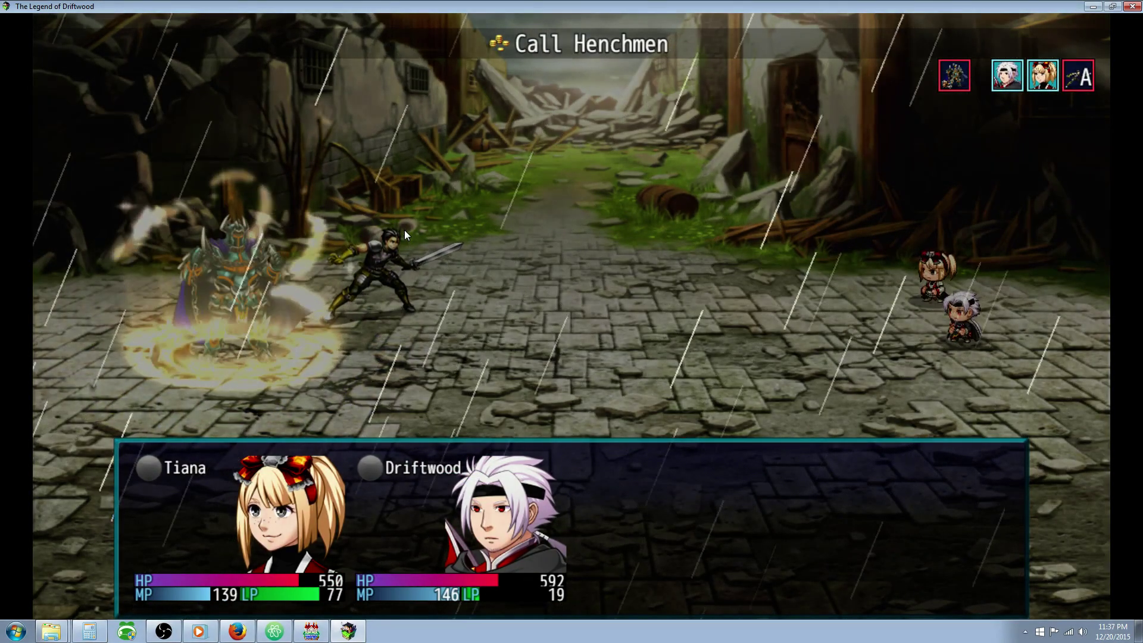
- Leave Driftwood's Slice list and have him make a normal attack on the front mercenary
key(Down)
key(Return)
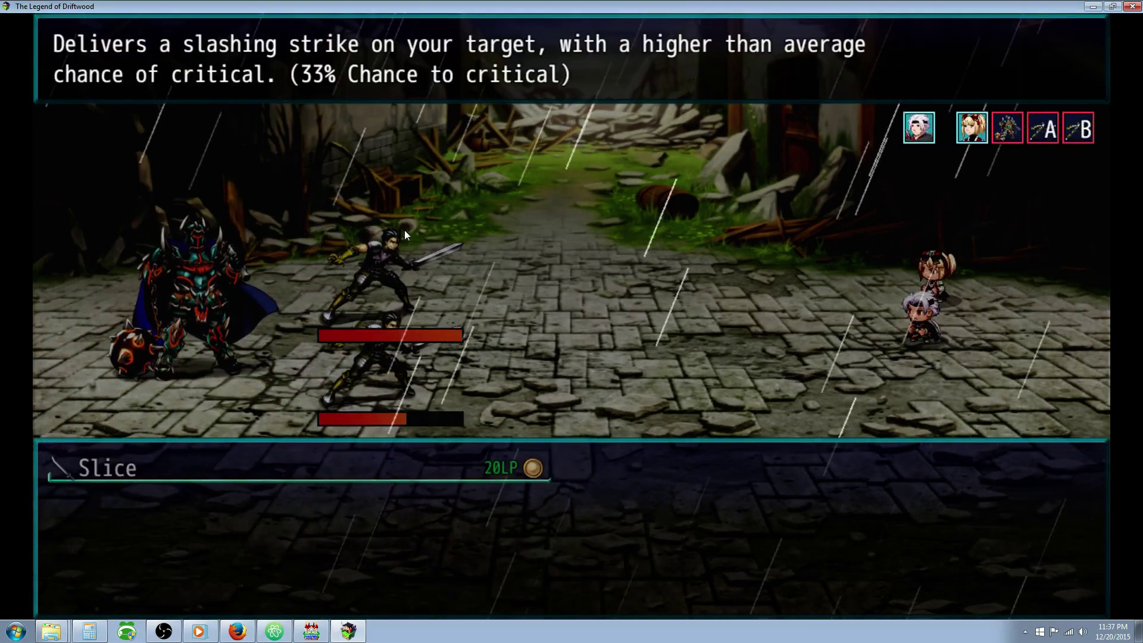
key(Escape)
key(Up)
key(Return)
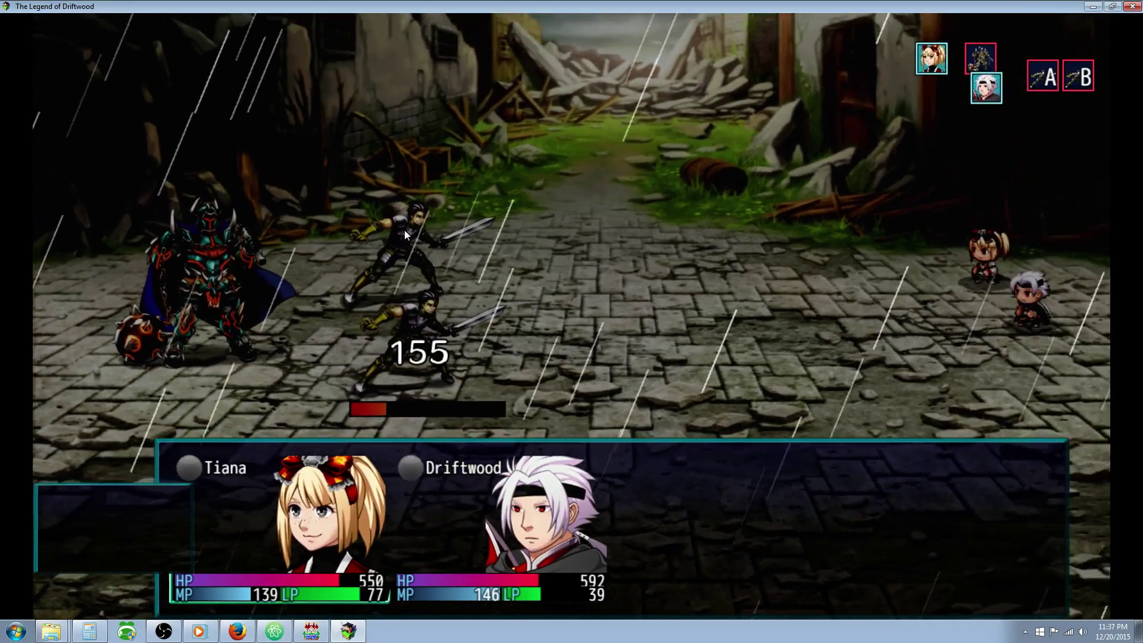
- Have Tiana cast Lifestream on Driftwood to restore his HP
key(Down)
key(Return)
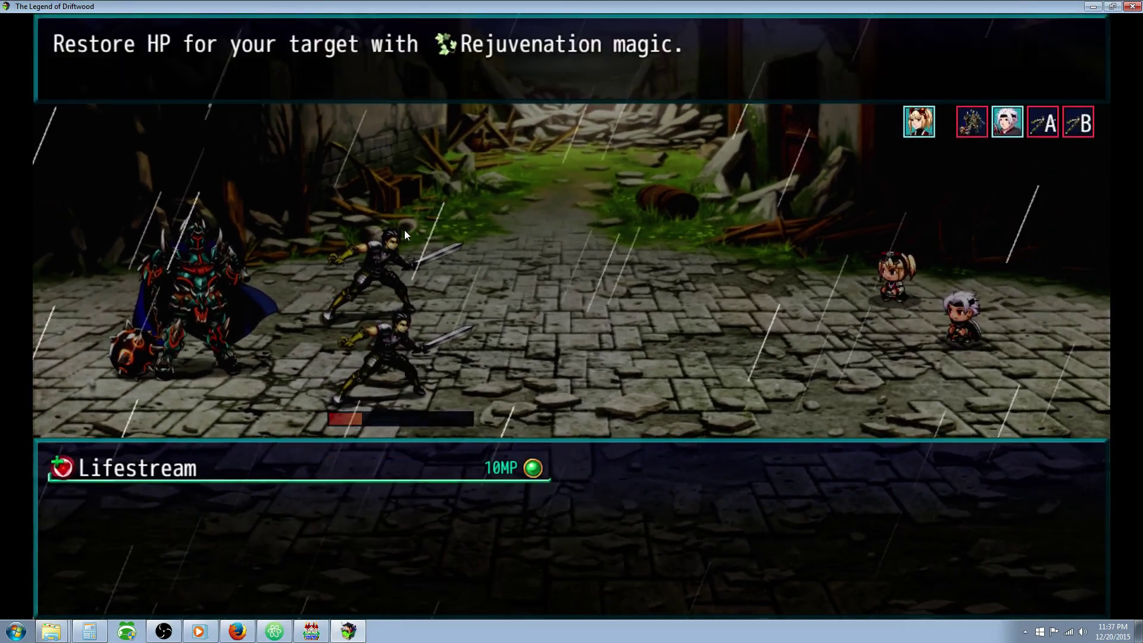
key(Escape)
key(Return)
key(Return)
key(Return)
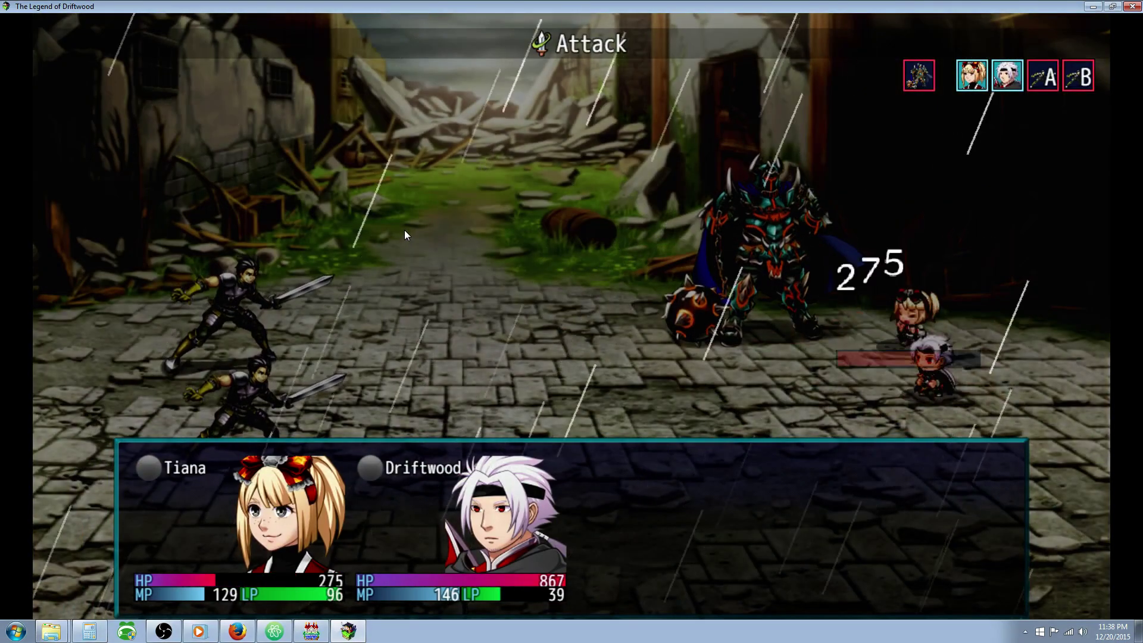
- Have Tiana cast Lifestream on herself
key(Return)
key(Escape)
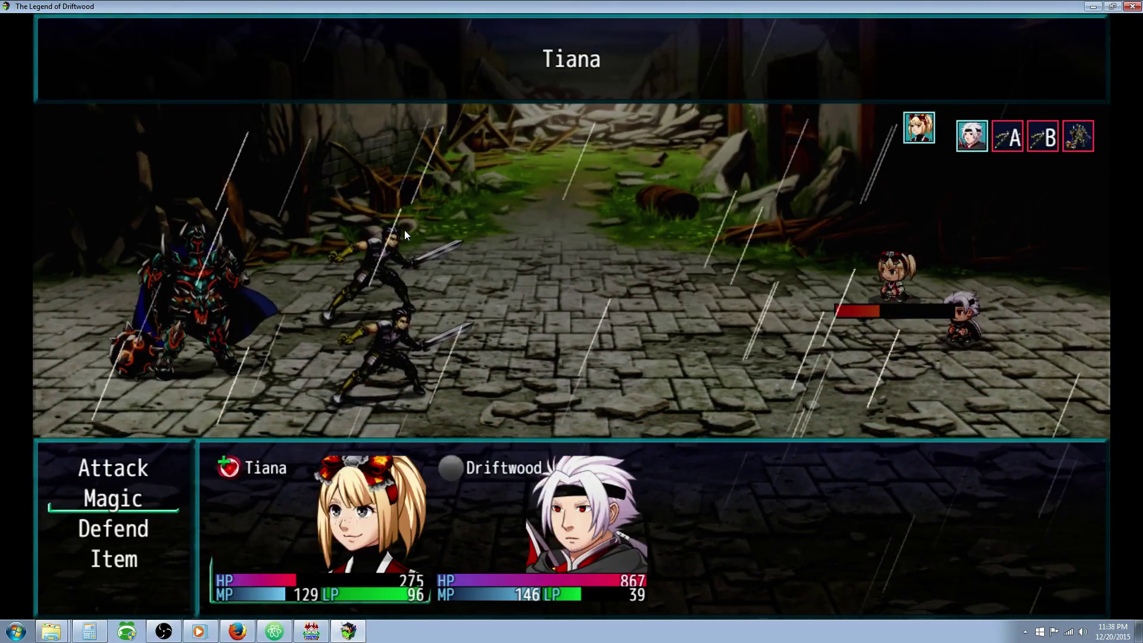
key(Return)
key(Return)
key(Return)
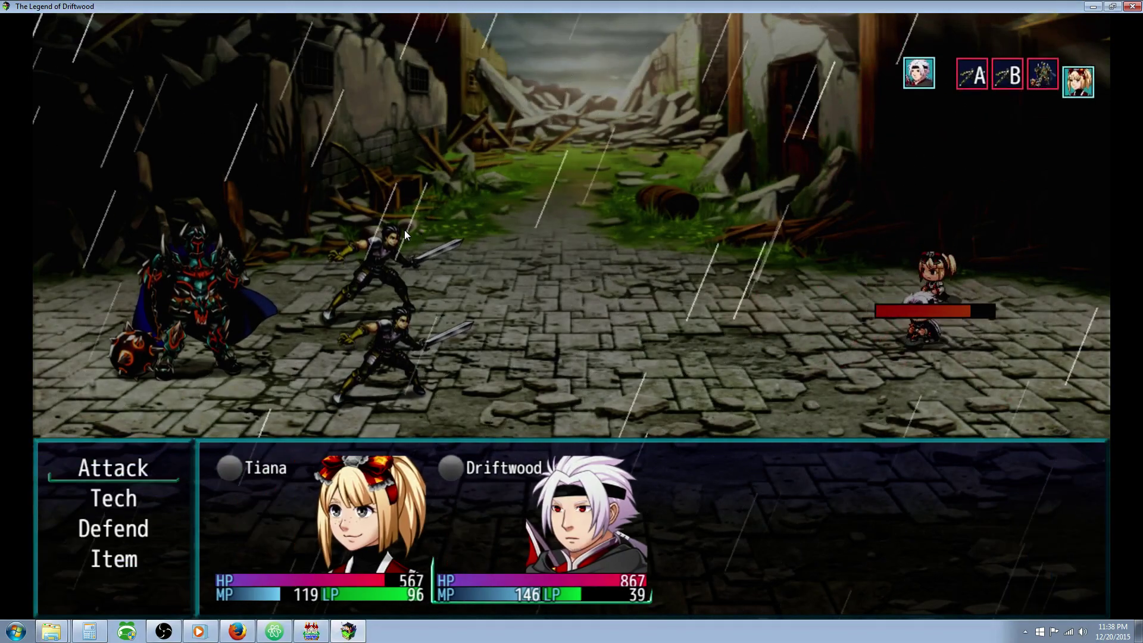
- Have Driftwood use Slice on the front mercenary
key(Down)
key(Return)
key(Return)
key(Return)
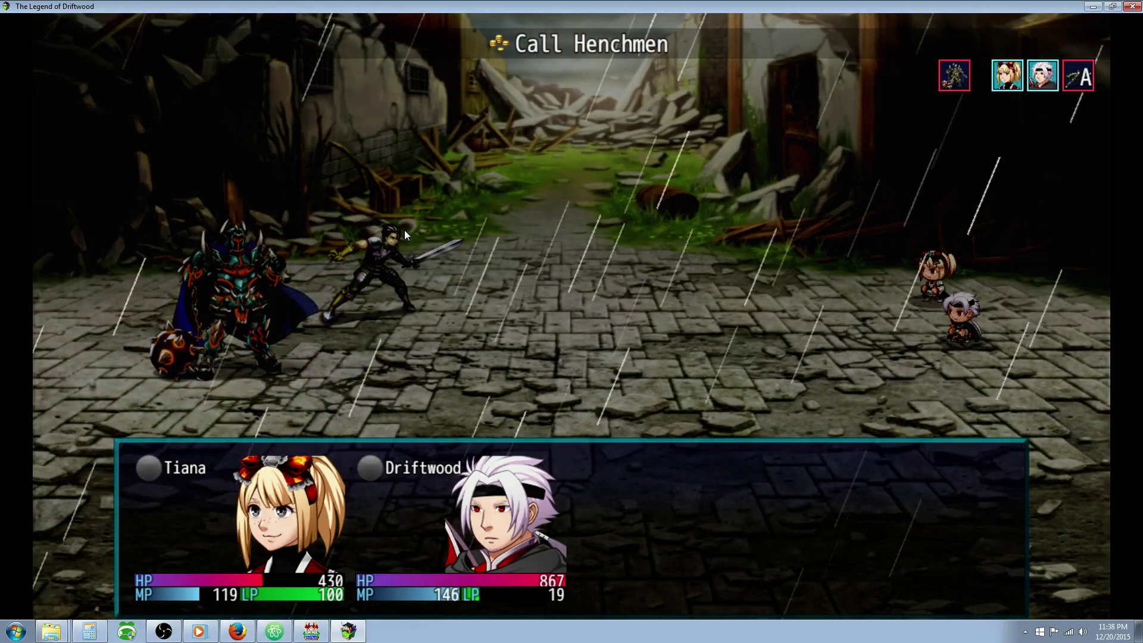
- Have Tiana heal herself with Lifestream
key(Return)
key(Return)
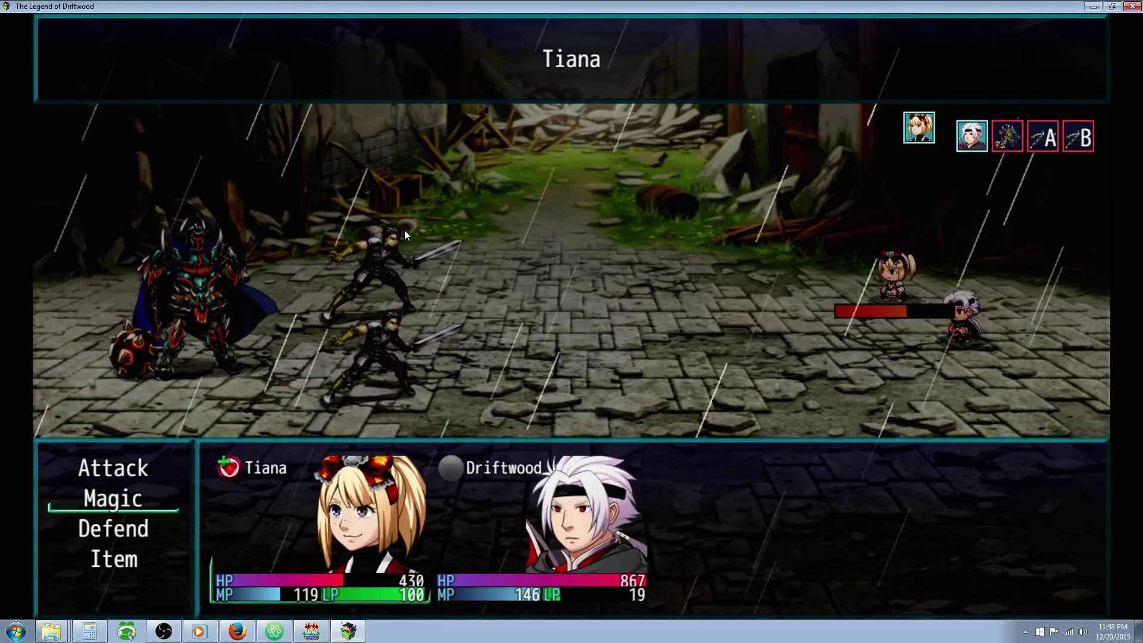
key(Return)
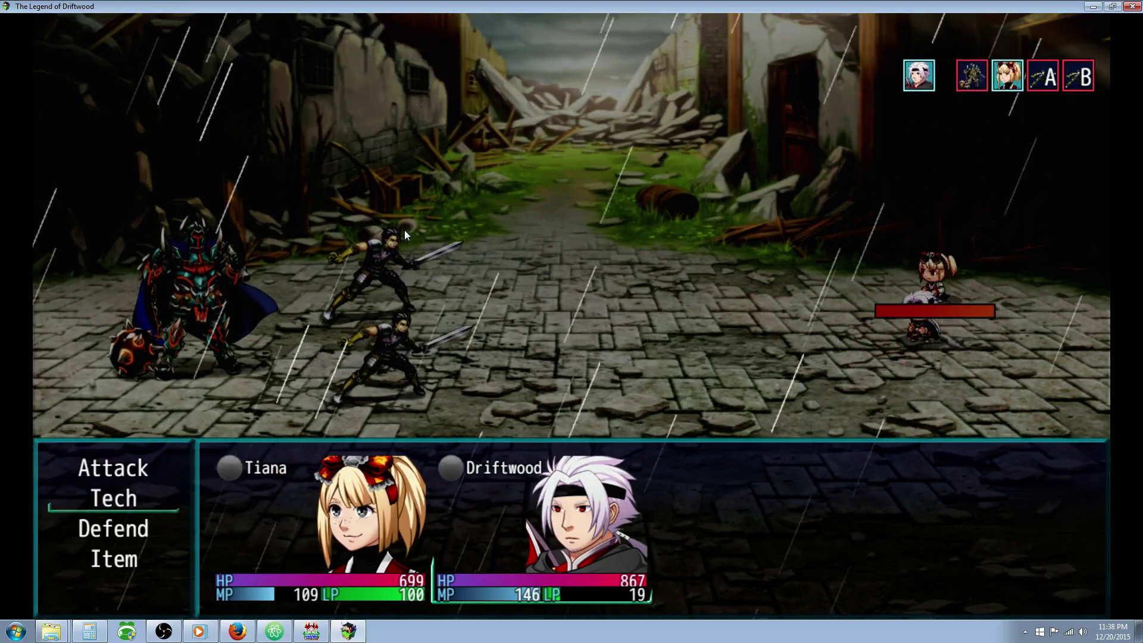
- Back out of Driftwood's Slice list and have him make a normal attack on the front mercenary
key(Return)
key(Escape)
key(Up)
key(Return)
key(Return)
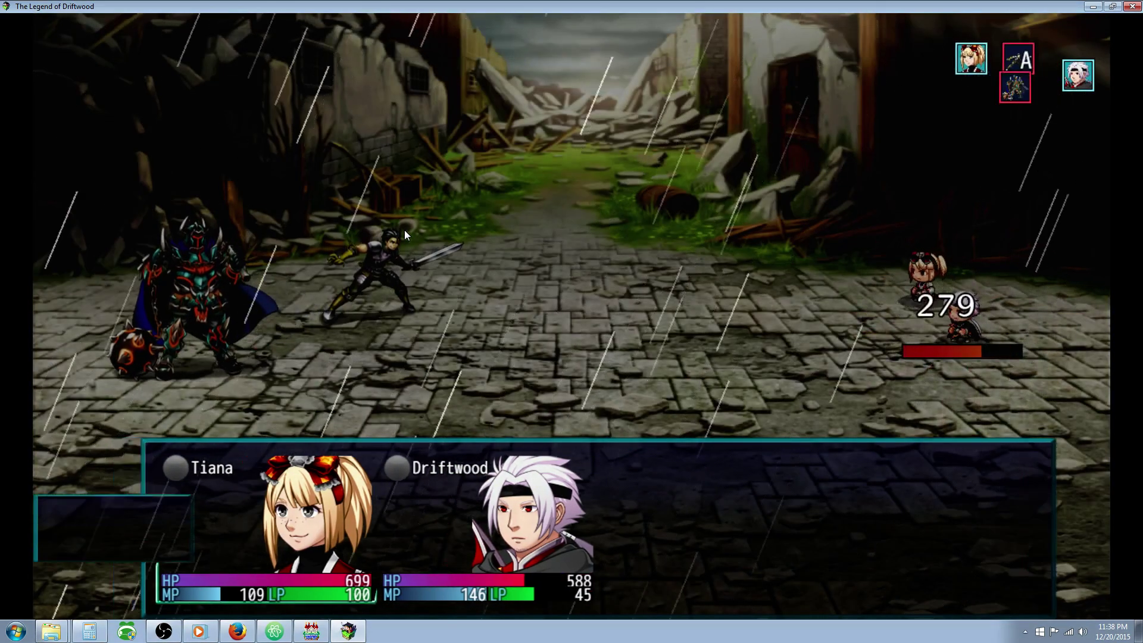
- Have Tiana cast Lifestream on Driftwood
key(Return)
key(Return)
key(Return)
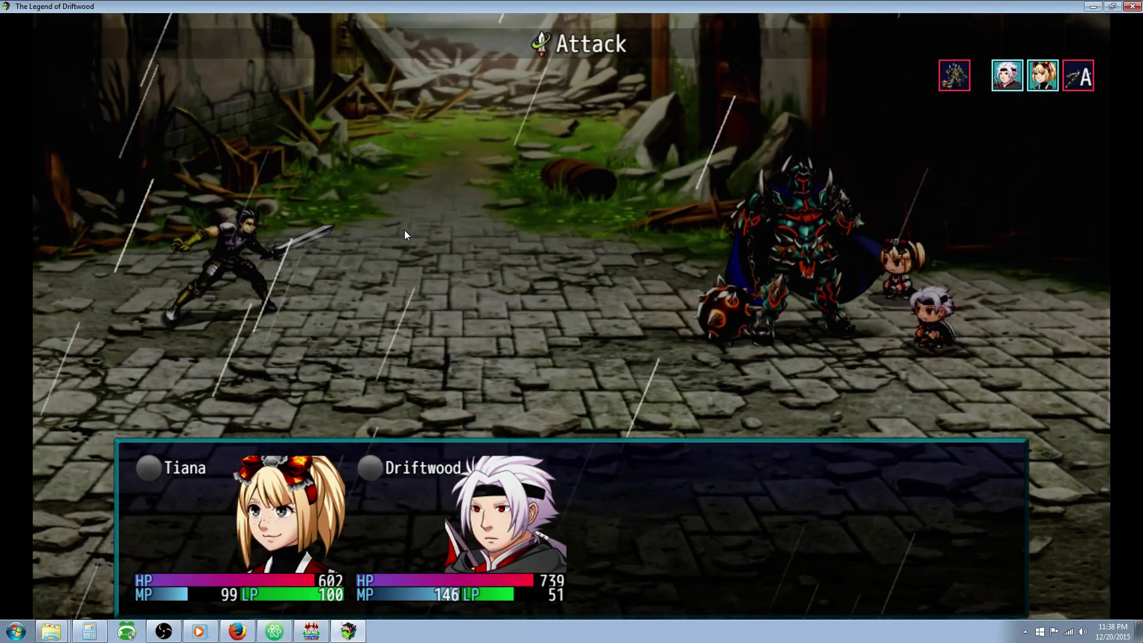
- Have Driftwood use Slice on the only mercenary still standing
key(Down)
key(Return)
key(Return)
key(Return)
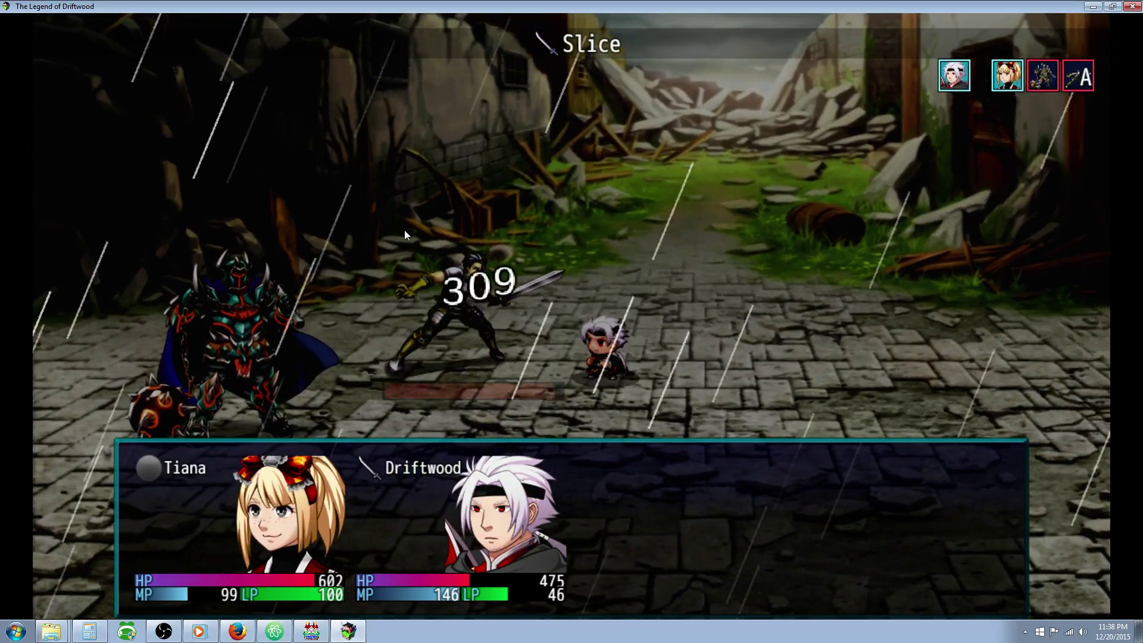
- Have Tiana restore Driftwood's HP with Lifestream
key(Down)
key(Return)
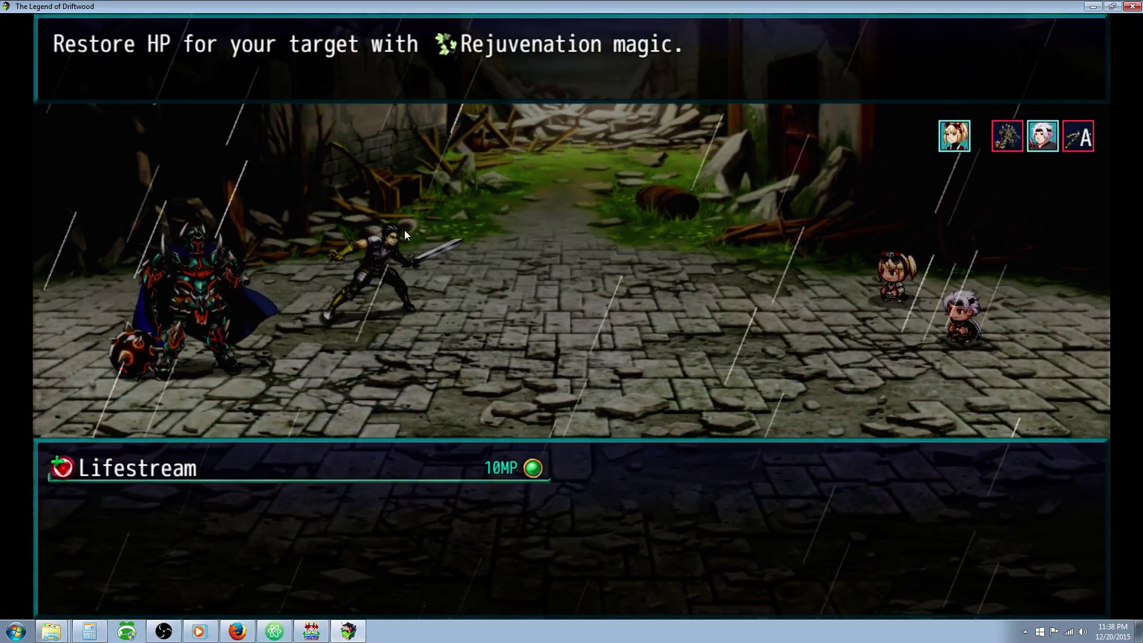
key(Return)
key(Return)
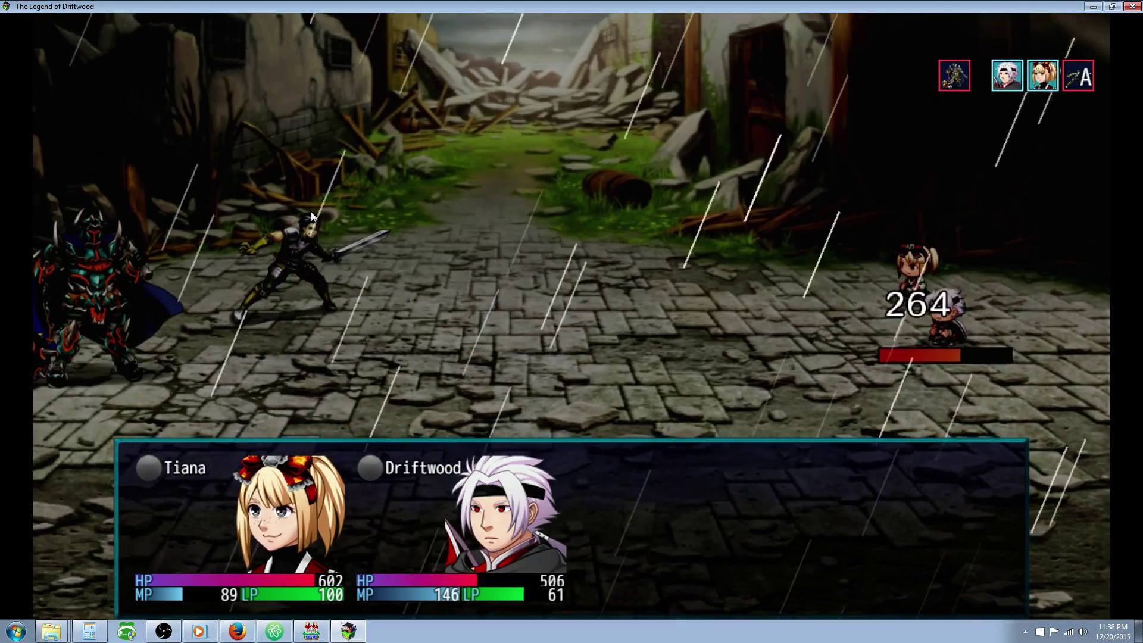
- Close the playtest and open the General Gezh, Mercenary*2 troop in the database
key(alt+F4)
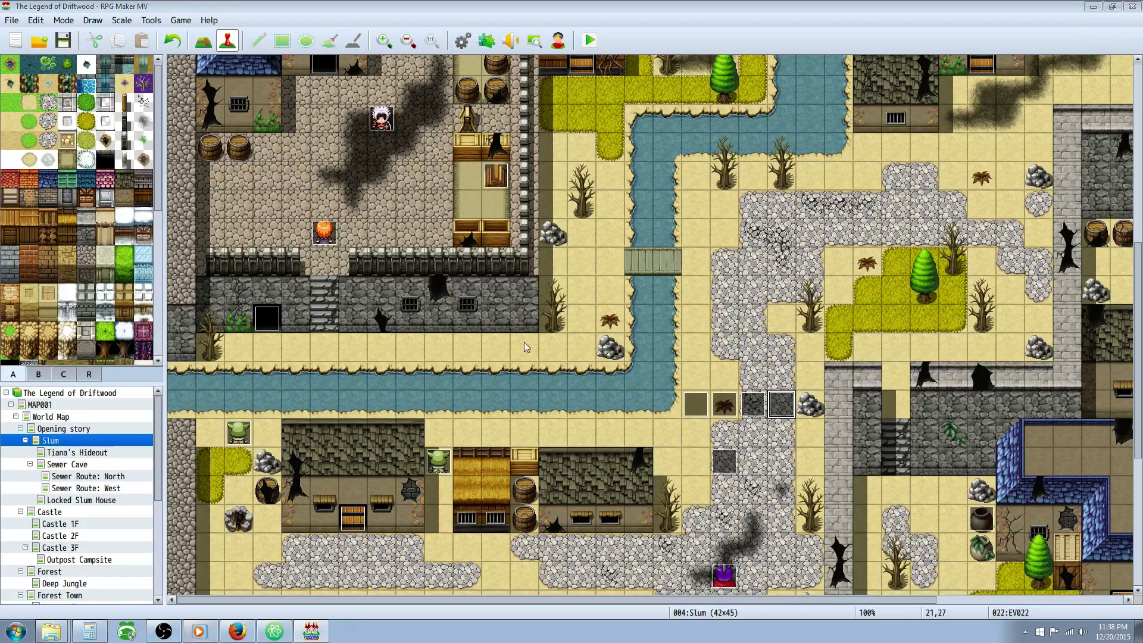
key(F9)
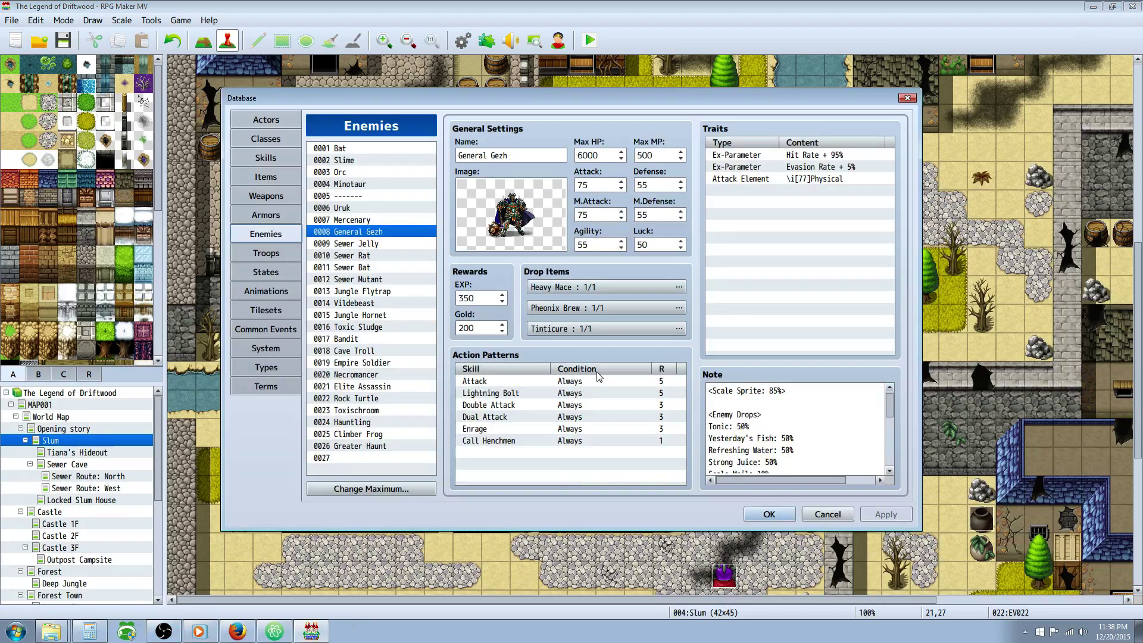
click(265, 253)
- Remove General Gezh and both mercenaries from the troop's battlefield
click(500, 216)
click(542, 220)
click(662, 208)
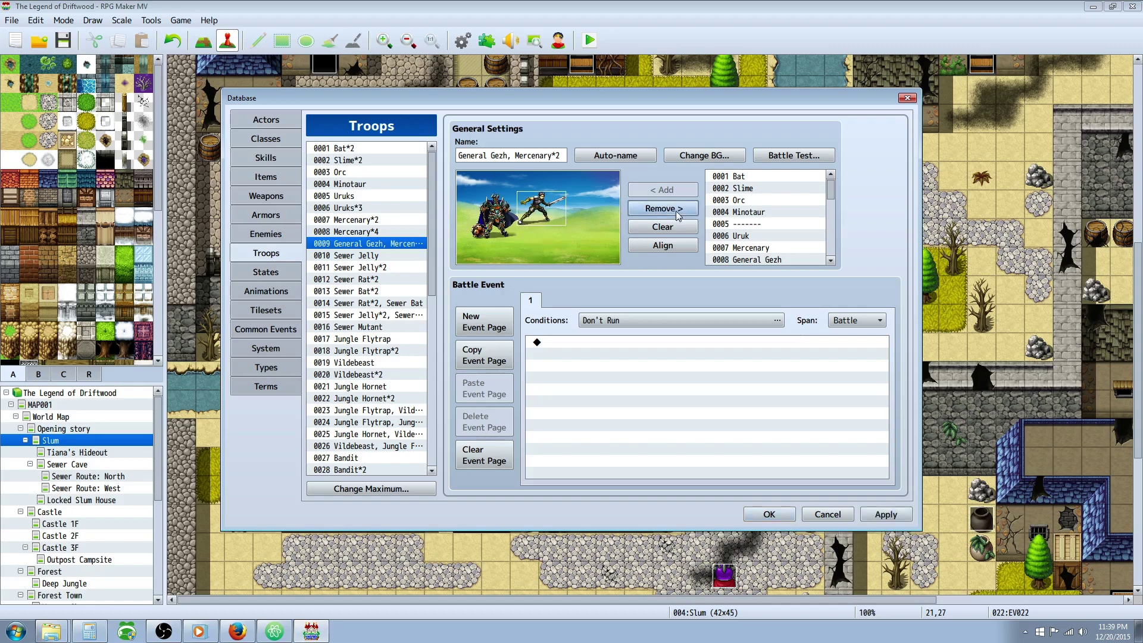
click(661, 209)
click(661, 211)
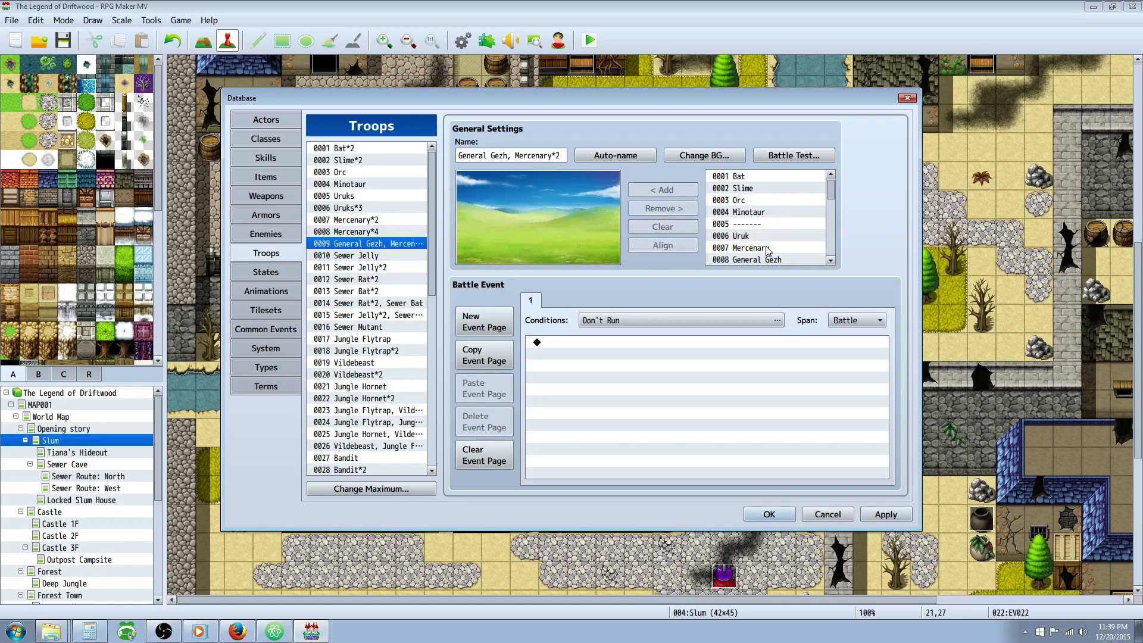
- Add General Gezh to the emptied troop as its first enemy and place him at the rear of the battlefield
click(768, 248)
click(754, 259)
click(662, 189)
drag(543, 234, 492, 217)
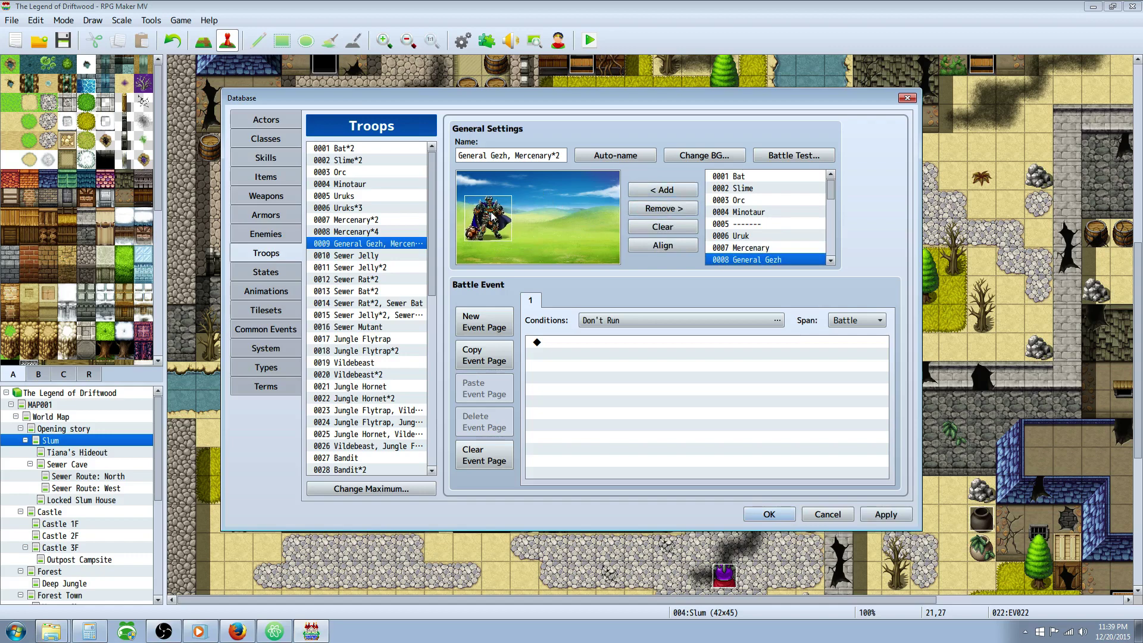
- Add two Mercenary enemies to the troop and position them in front of General Gezh
click(754, 247)
click(682, 191)
click(683, 191)
mouse_move(533, 241)
mouse_down()
mouse_move(529, 208)
mouse_move(532, 235)
mouse_move(531, 223)
mouse_up()
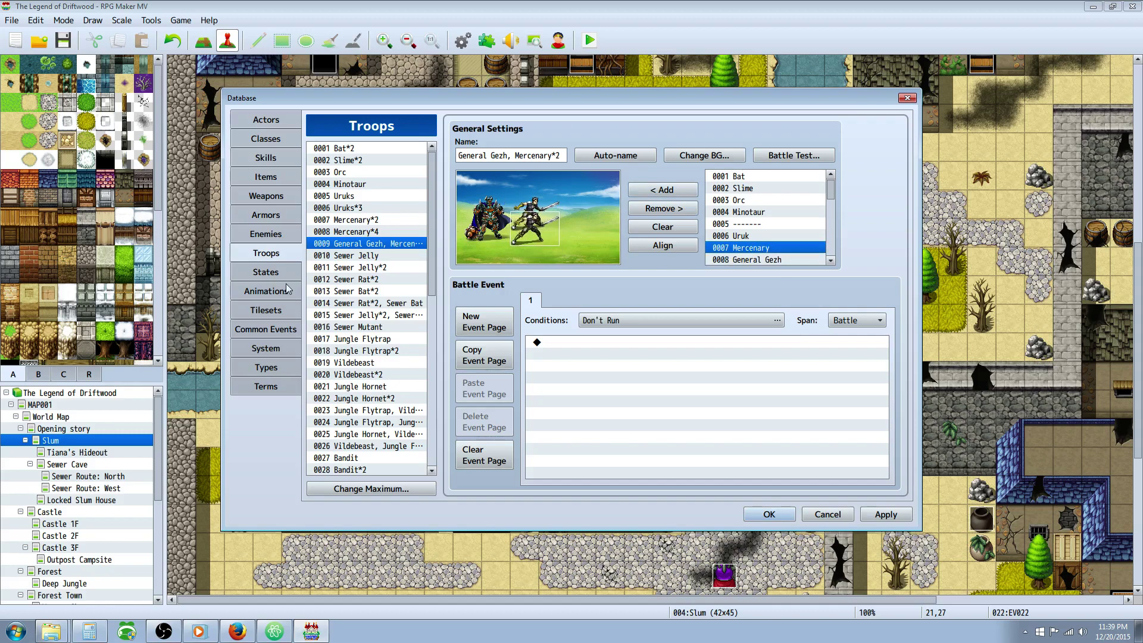
- Inspect the Call Henchmen common event and the enemy slots offered by Change Enemy HP, without adding a command
click(275, 331)
click(557, 221)
click(555, 209)
double_click(549, 233)
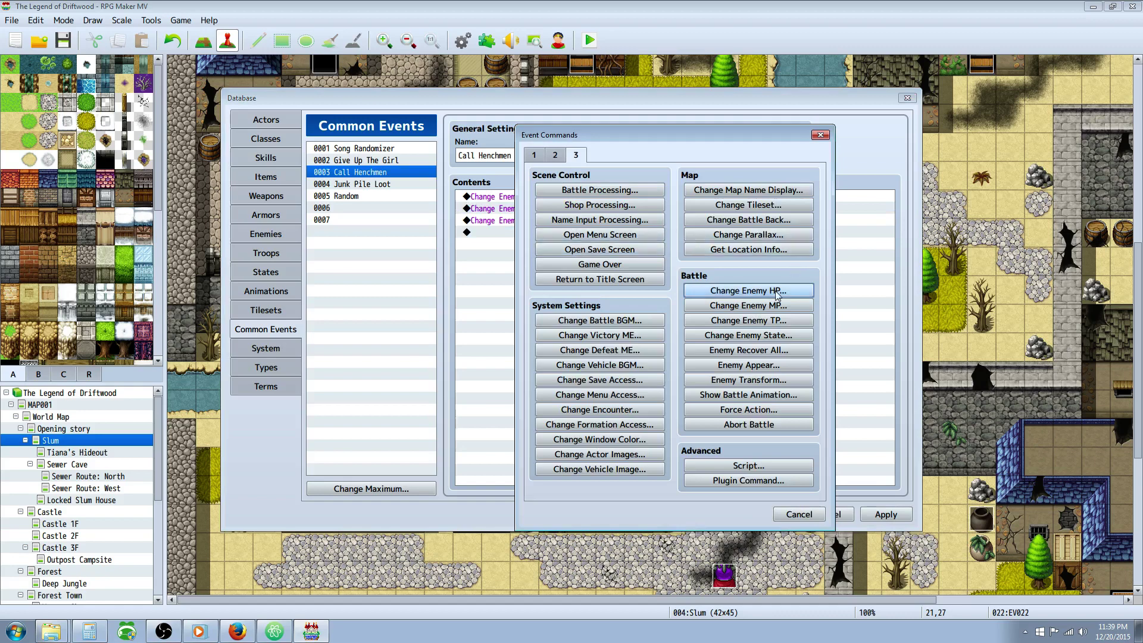
click(731, 291)
click(635, 272)
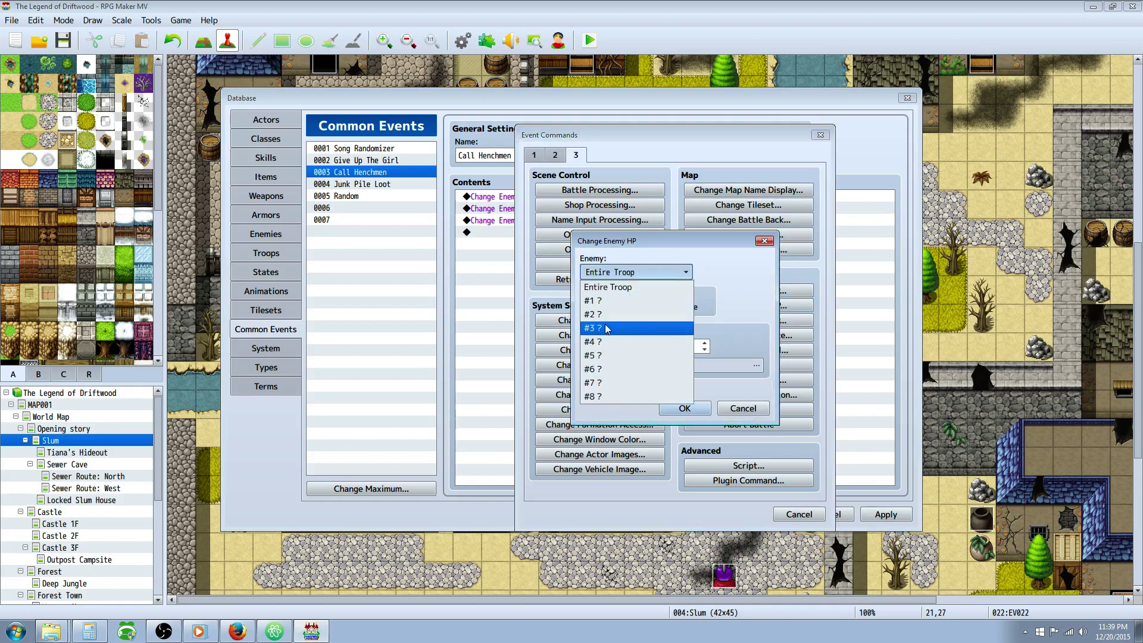
click(717, 278)
click(751, 410)
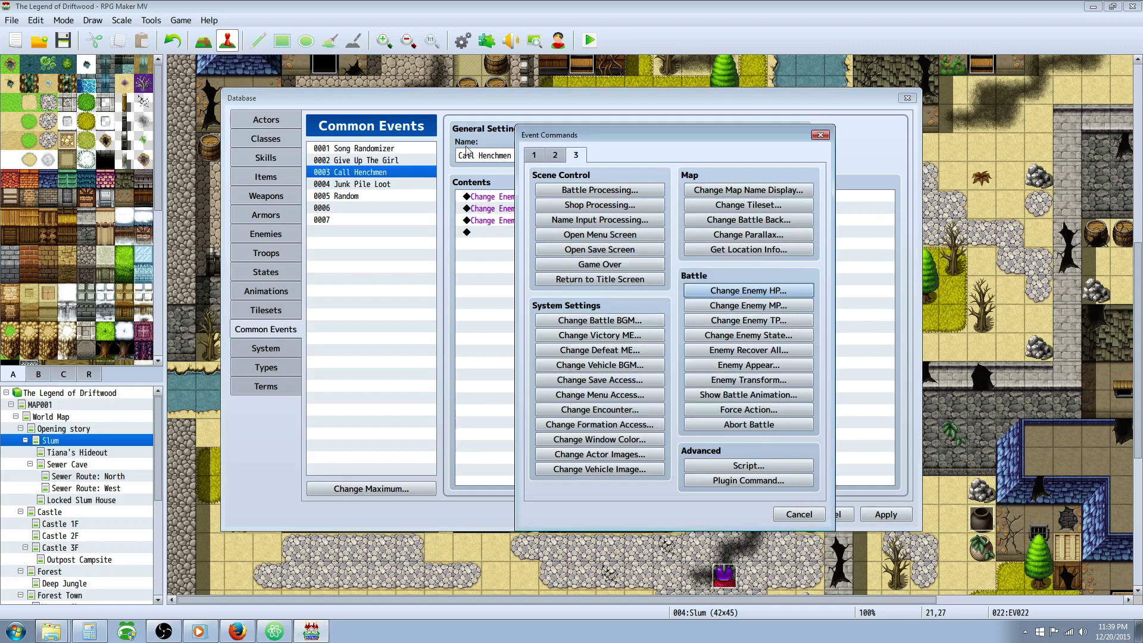
click(794, 515)
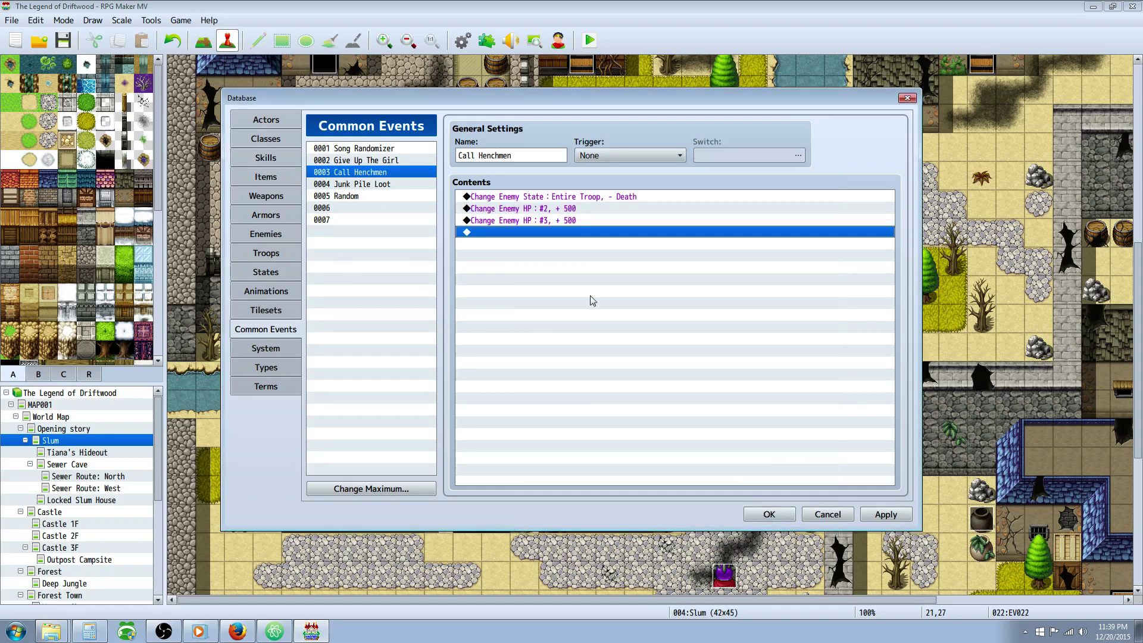
- Apply the database changes, review the Call Henchmen event's enemy state and HP commands, and close the database
click(884, 514)
click(513, 221)
click(514, 209)
click(523, 197)
click(518, 210)
click(517, 221)
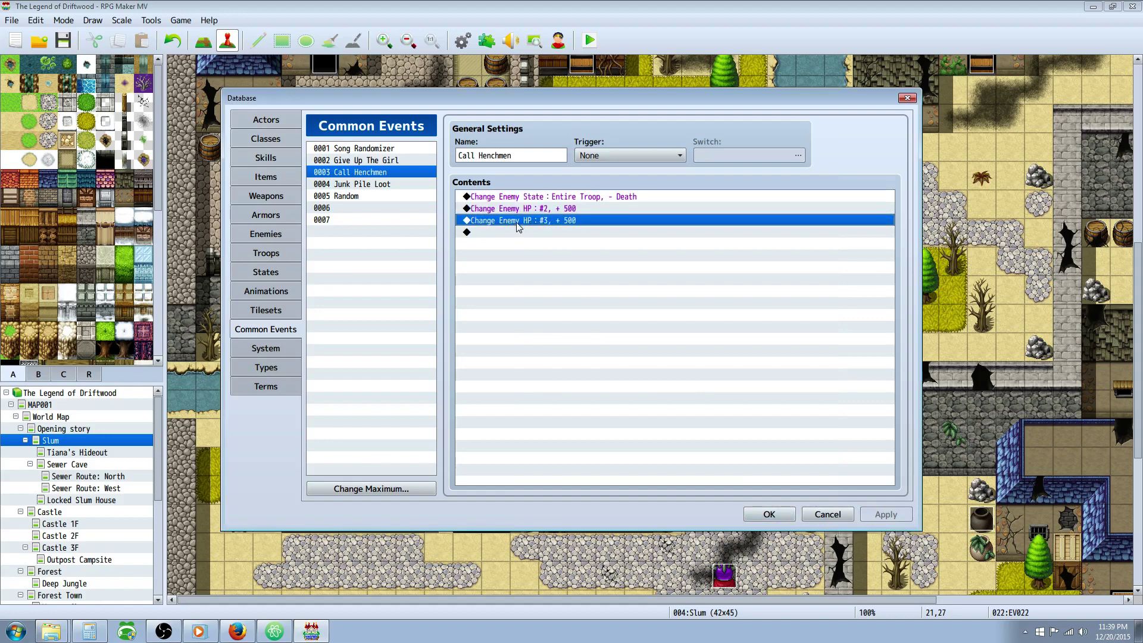
click(518, 231)
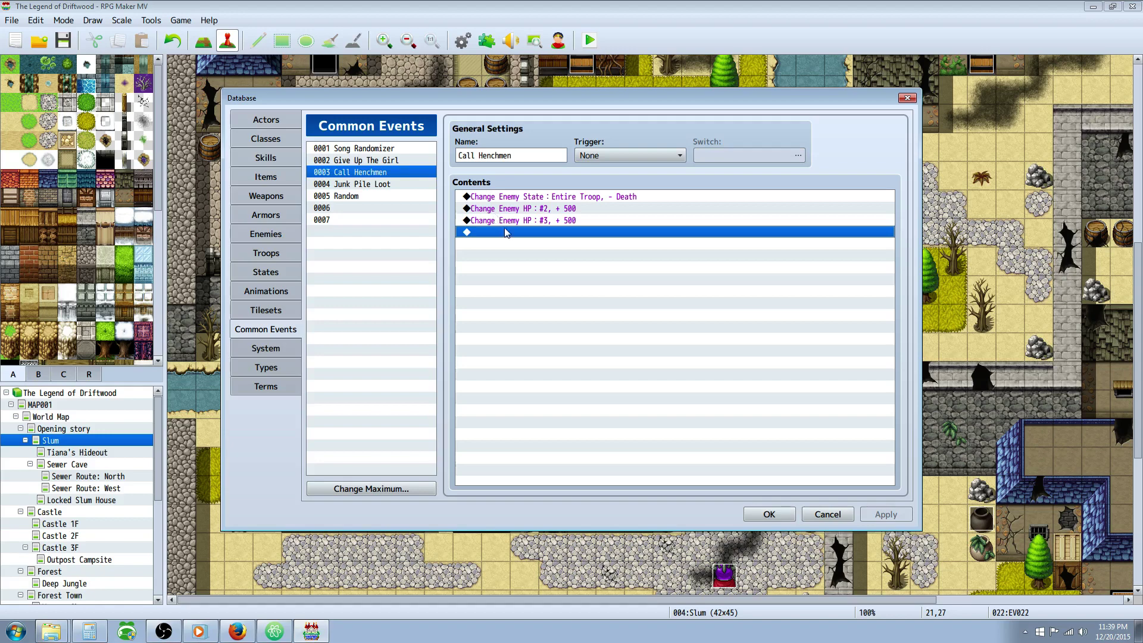
click(767, 515)
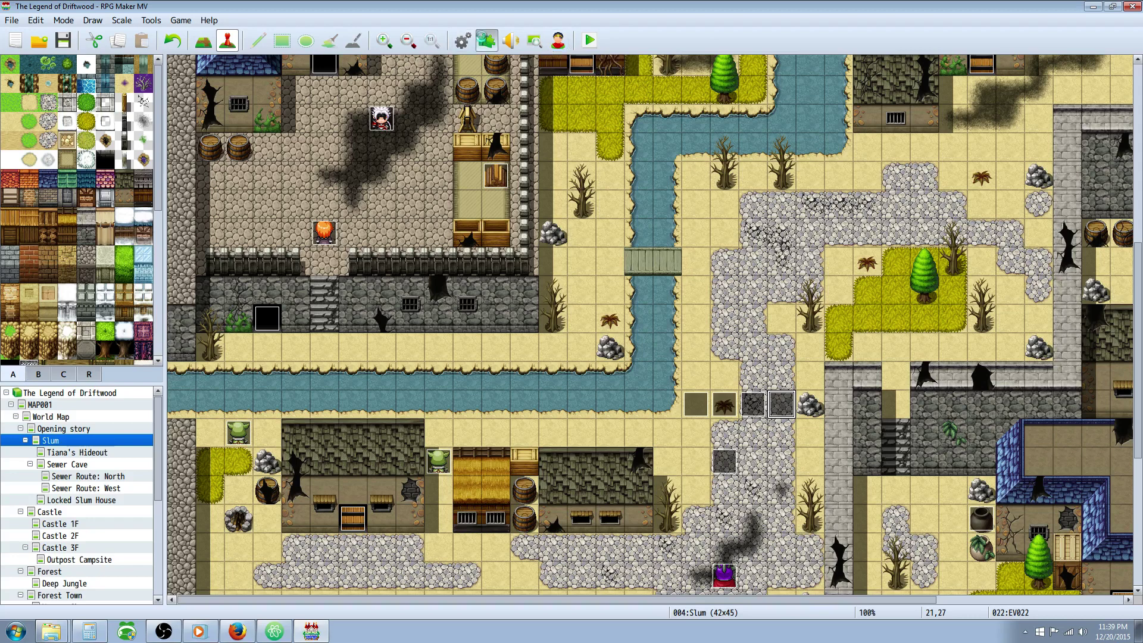
- Open the plugin list and point out YEP_BattleEngineCore and YEP_BattleAICore
click(481, 40)
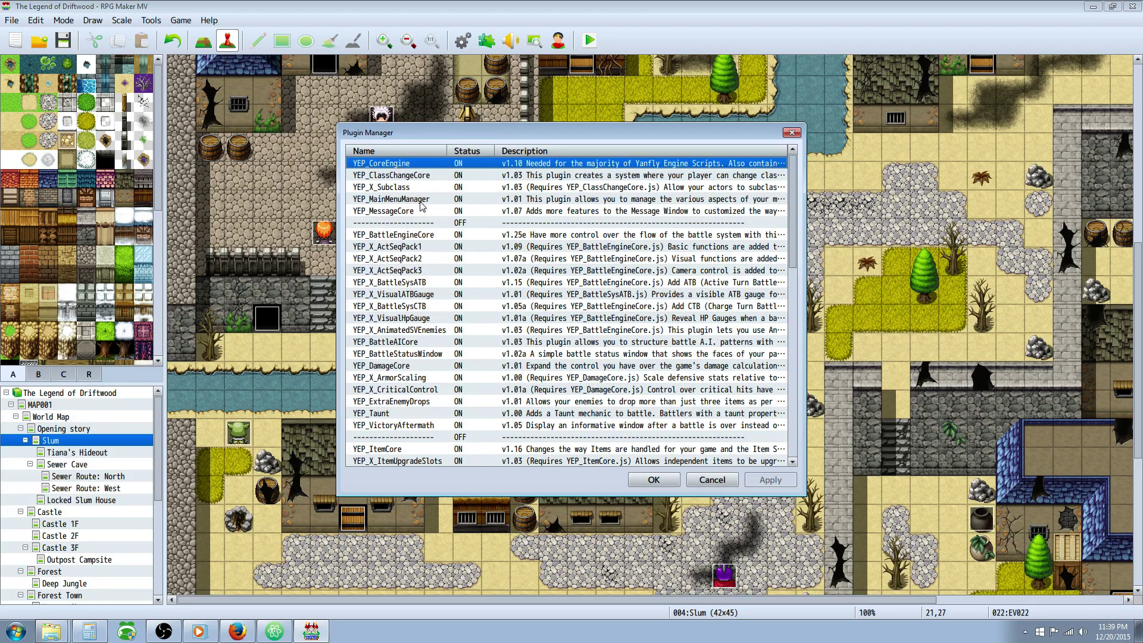
click(410, 236)
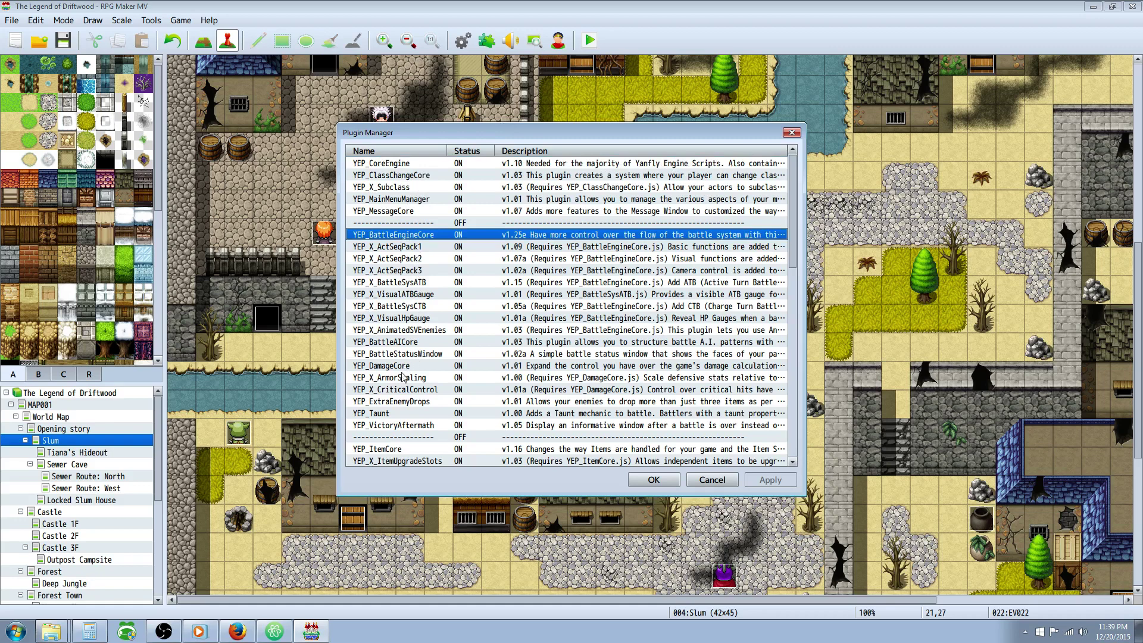
click(416, 344)
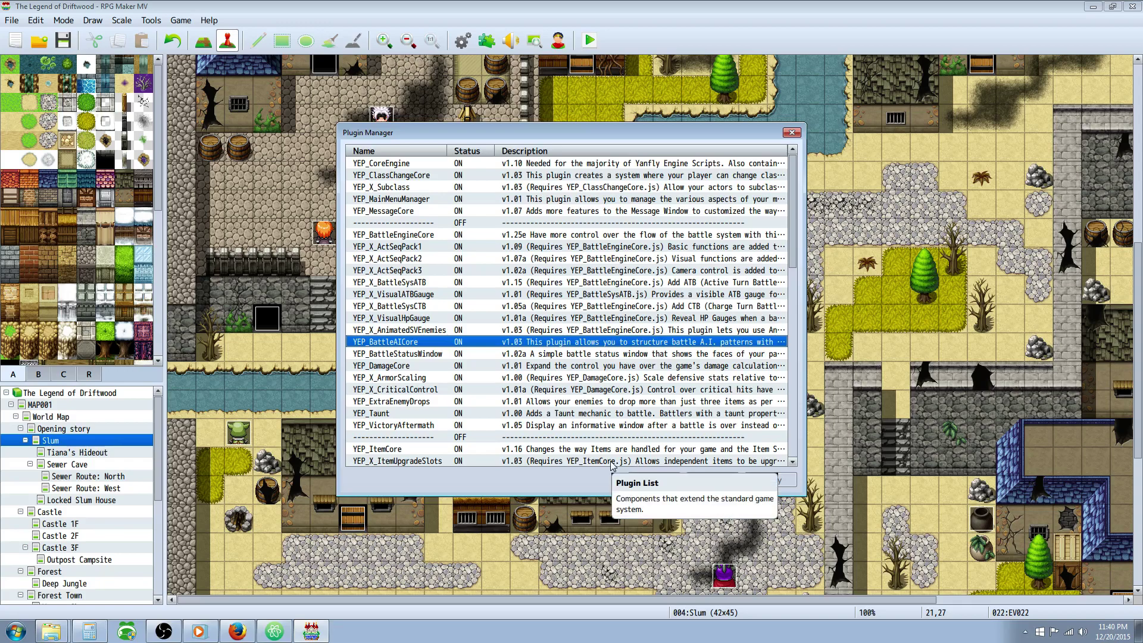
click(161, 633)
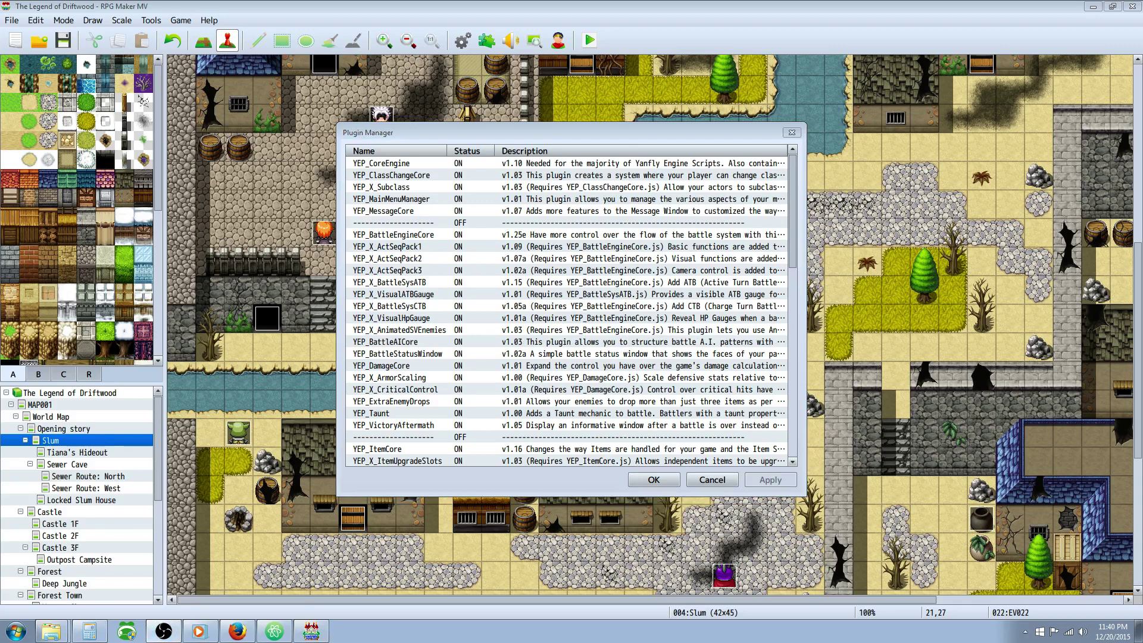